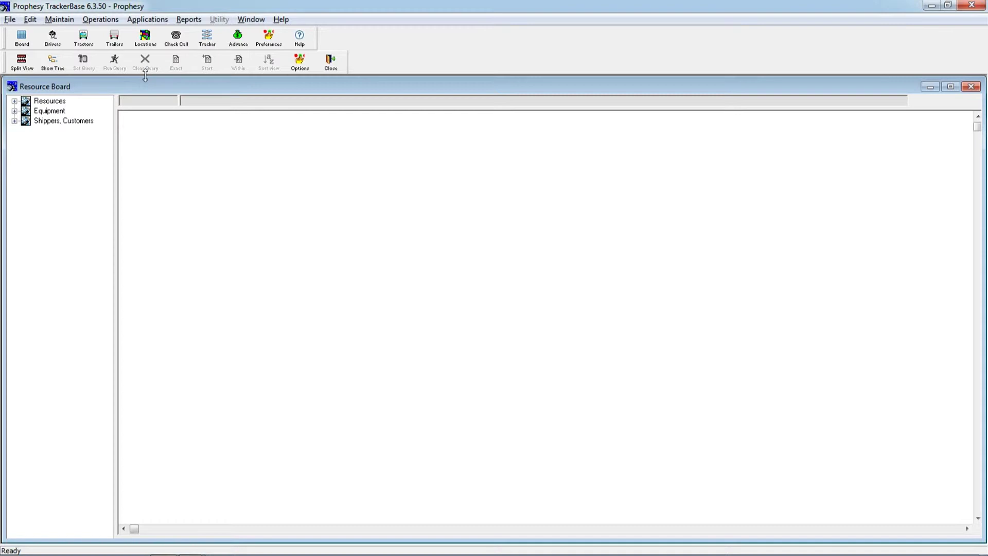
pyautogui.click(145, 21)
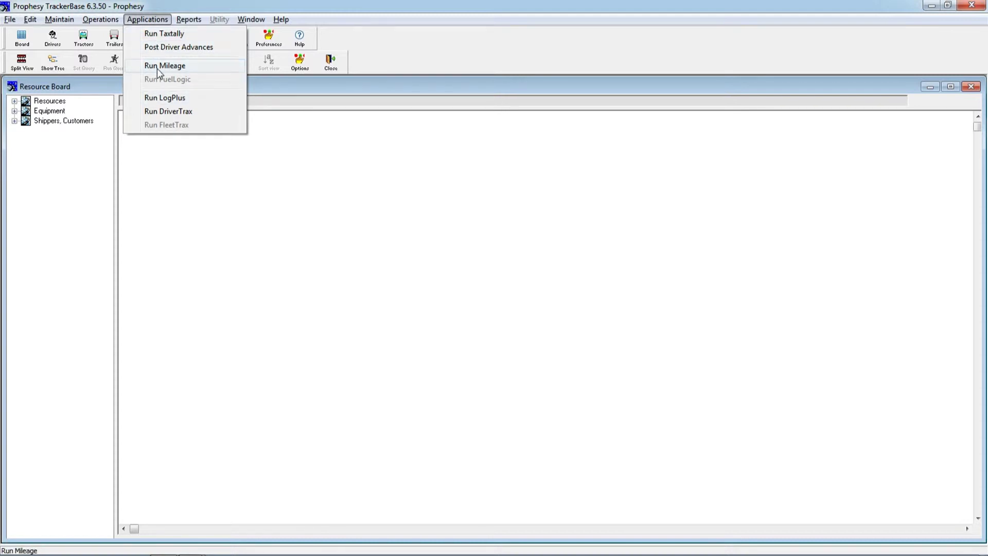
pyautogui.click(287, 88)
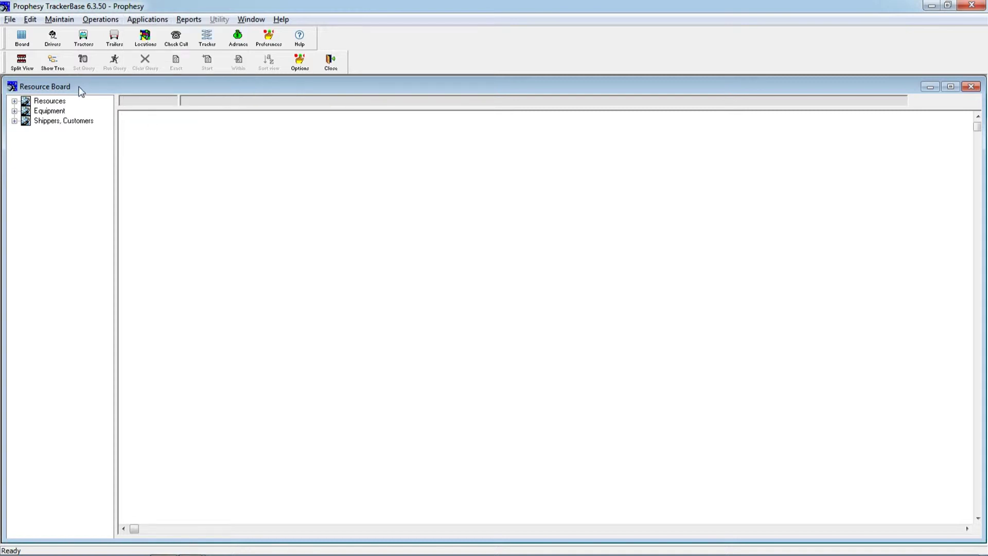
# Review the driver record together with its expirations and log settings, and close it.
pyautogui.click(52, 37)
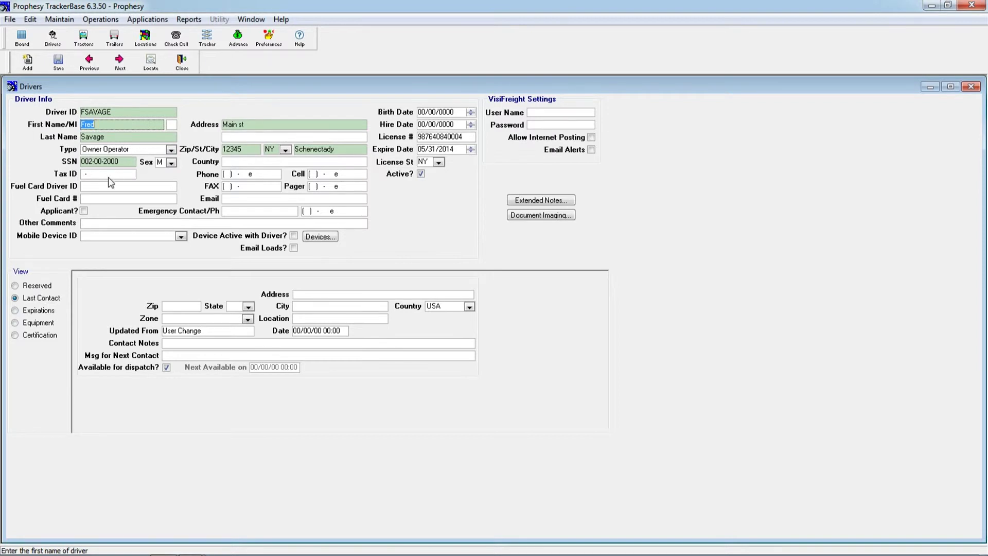
pyautogui.click(44, 311)
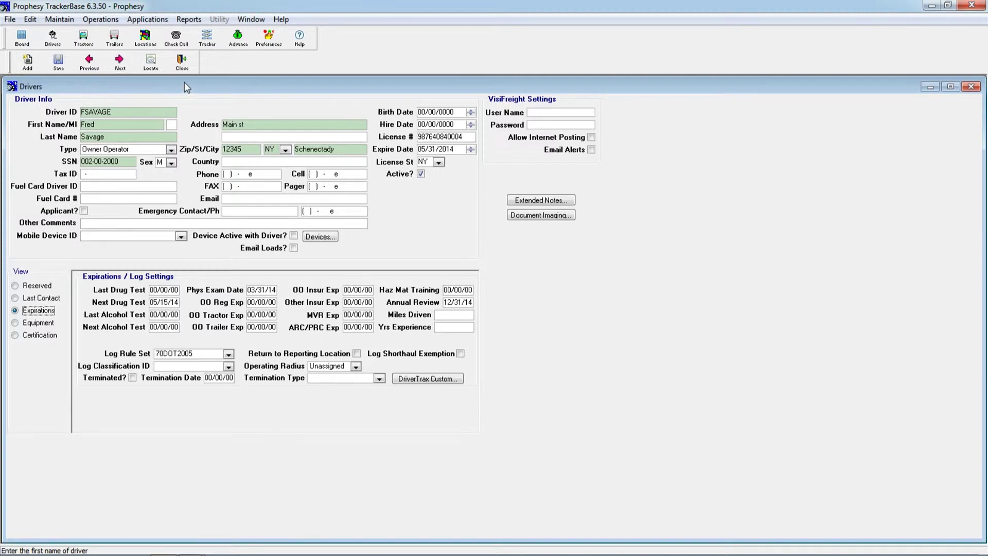
pyautogui.click(182, 62)
# Review tractor 101's record and its fuel tax settings, leaving the settings without saving.
pyautogui.click(84, 41)
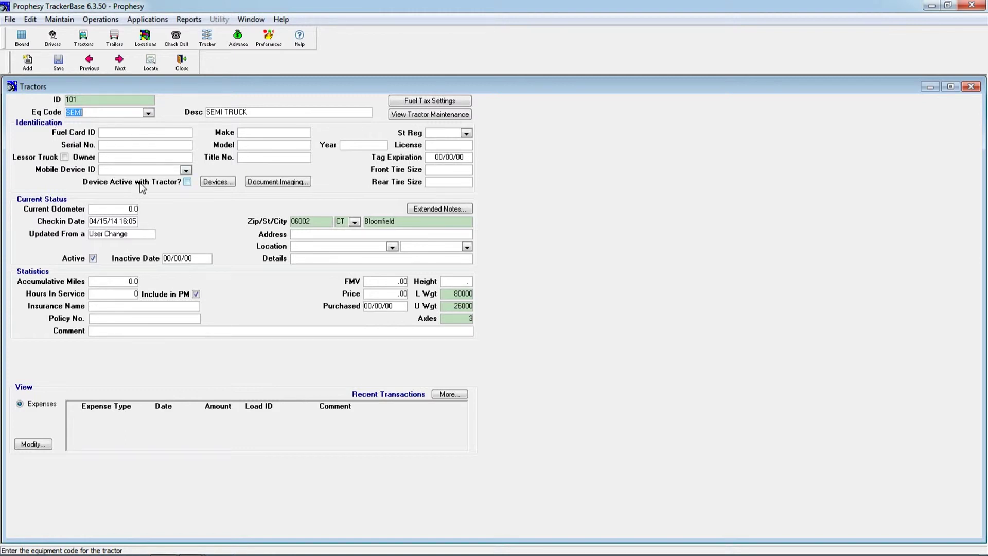
pyautogui.click(422, 101)
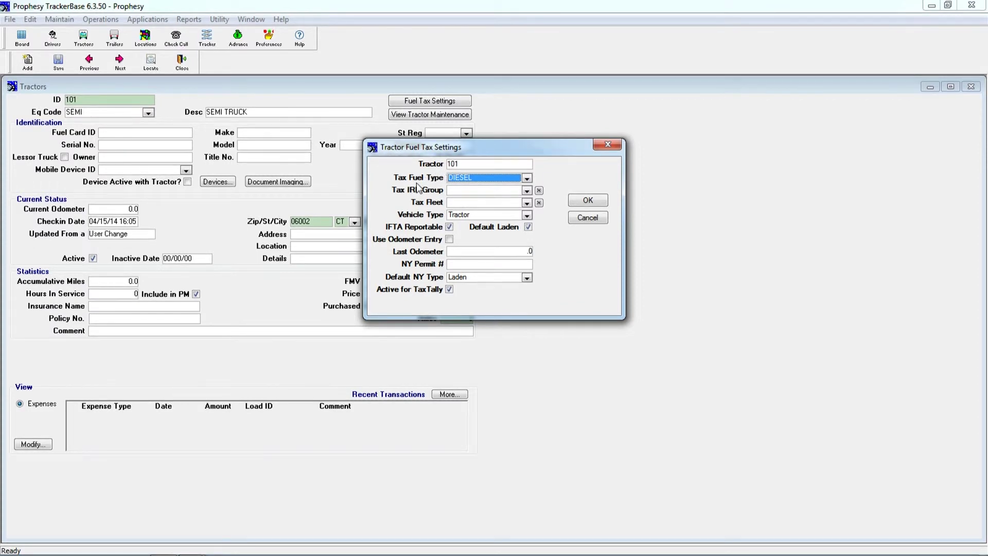
pyautogui.click(449, 227)
pyautogui.click(587, 218)
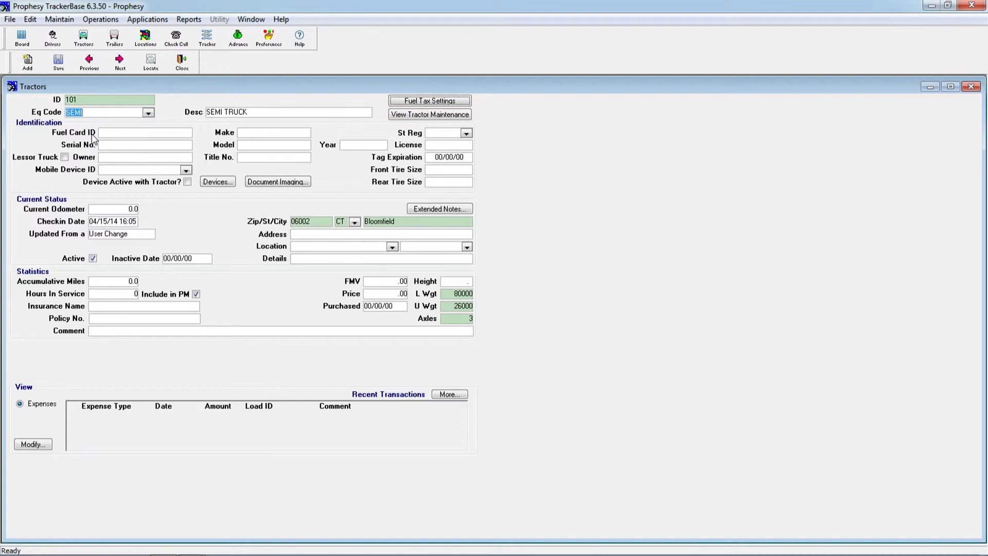
pyautogui.click(182, 61)
# Review the record of trailer 3001 and the Vandelay Industries location record, closing each one.
pyautogui.click(115, 38)
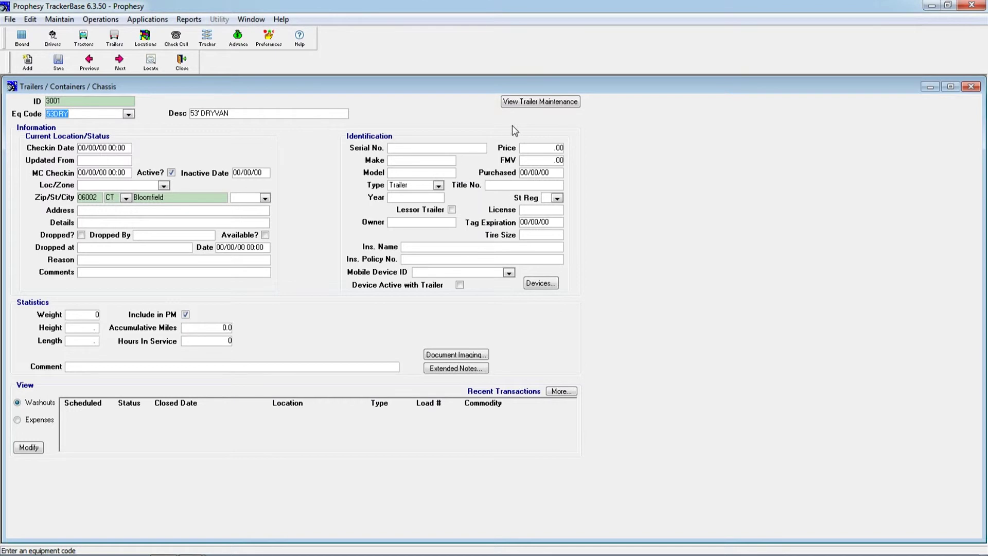
pyautogui.click(183, 63)
pyautogui.click(145, 37)
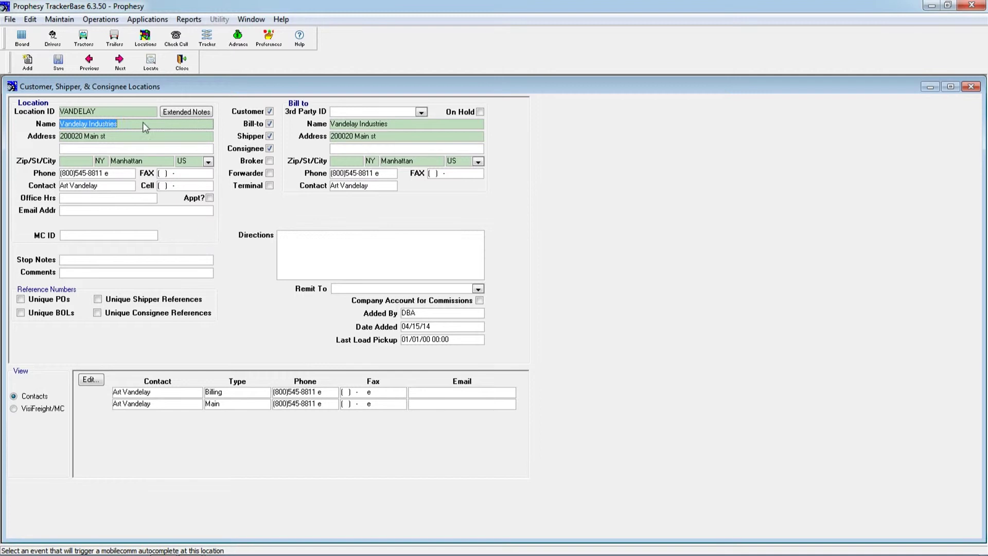
pyautogui.click(188, 67)
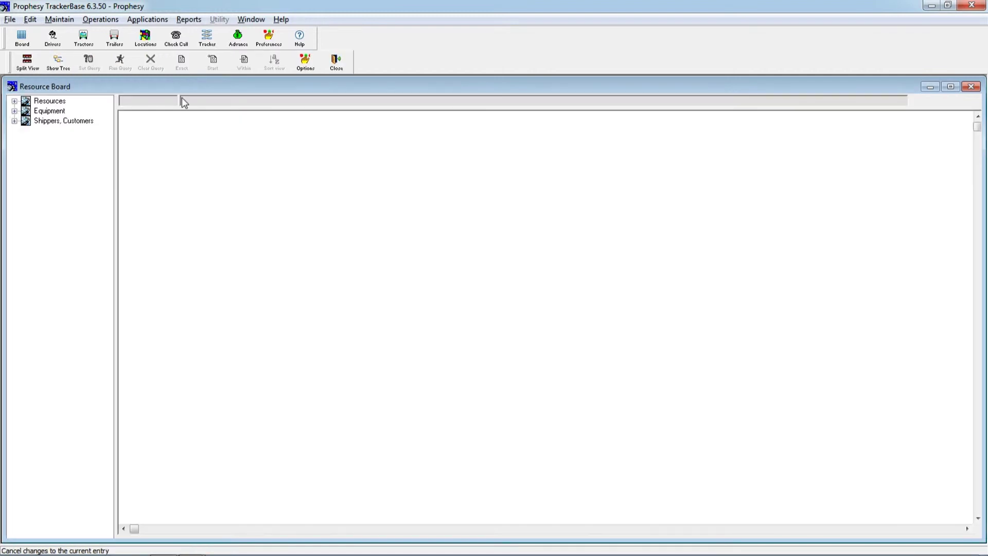
# View the owner operators and motor carriers lists under Resources on the resource board.
pyautogui.click(15, 102)
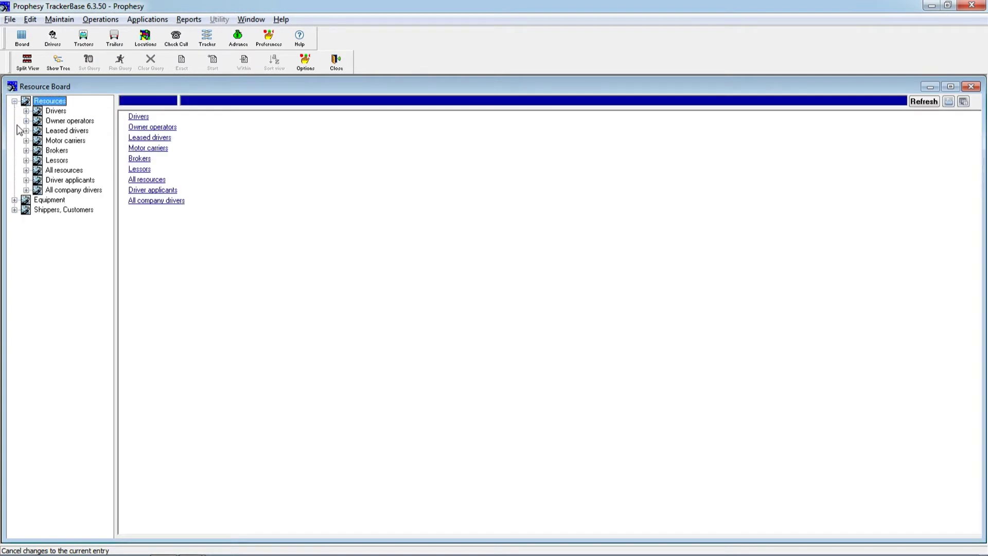
pyautogui.click(131, 128)
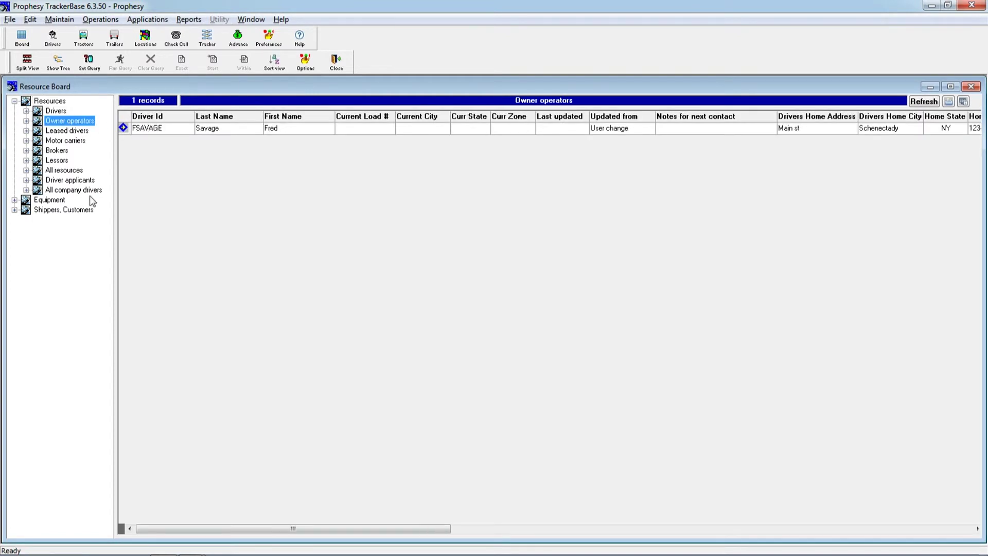
pyautogui.click(68, 141)
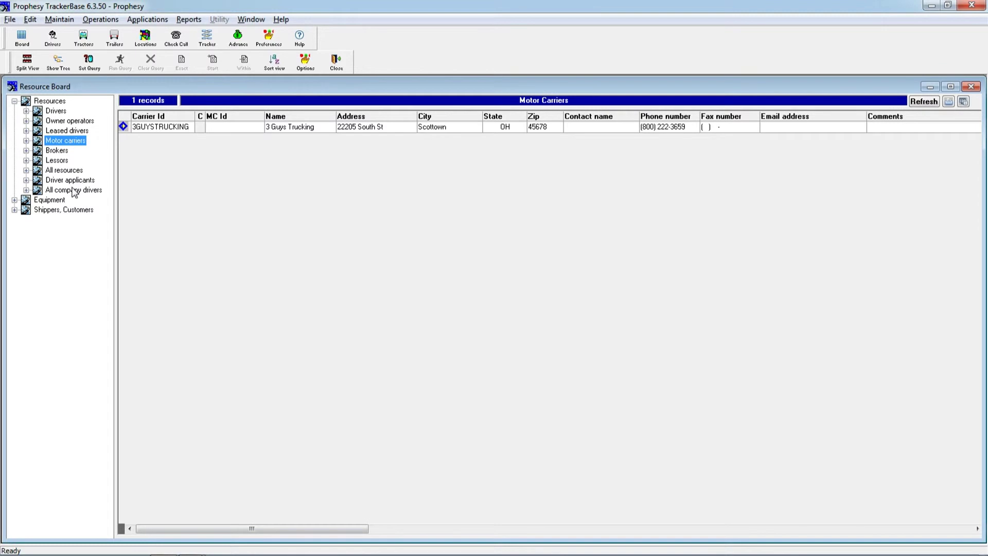
pyautogui.click(15, 101)
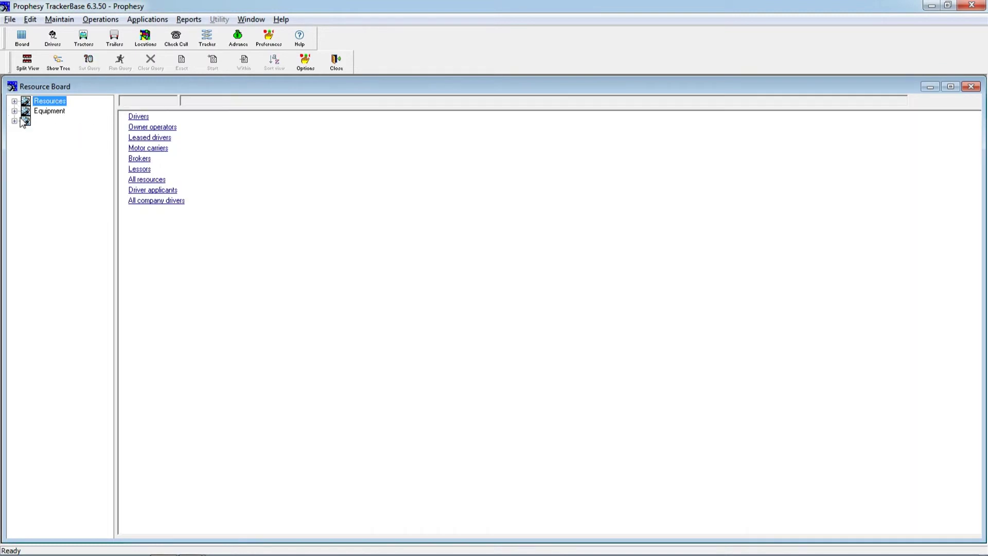
# View the tractors and trailers lists under Equipment on the resource board.
pyautogui.click(14, 111)
pyautogui.click(56, 121)
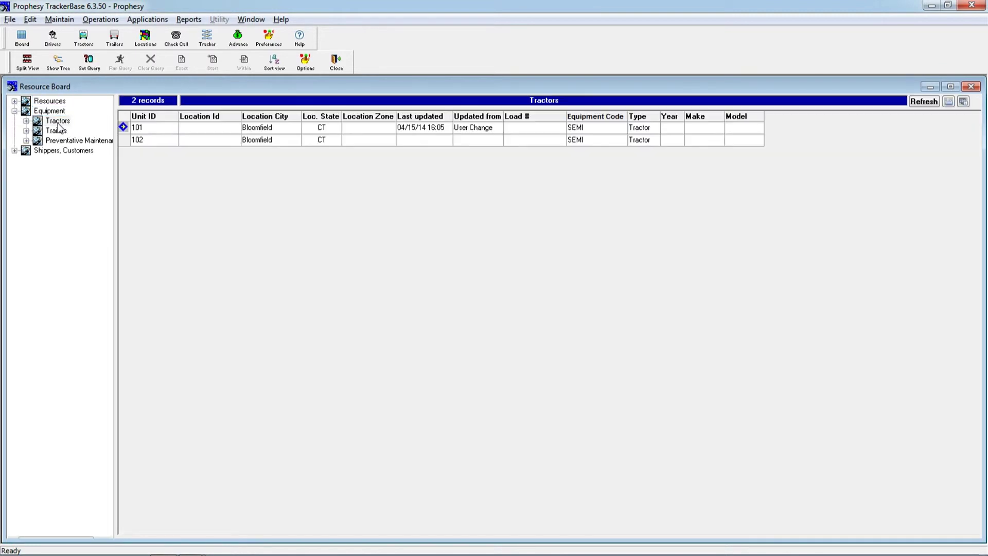
pyautogui.click(56, 131)
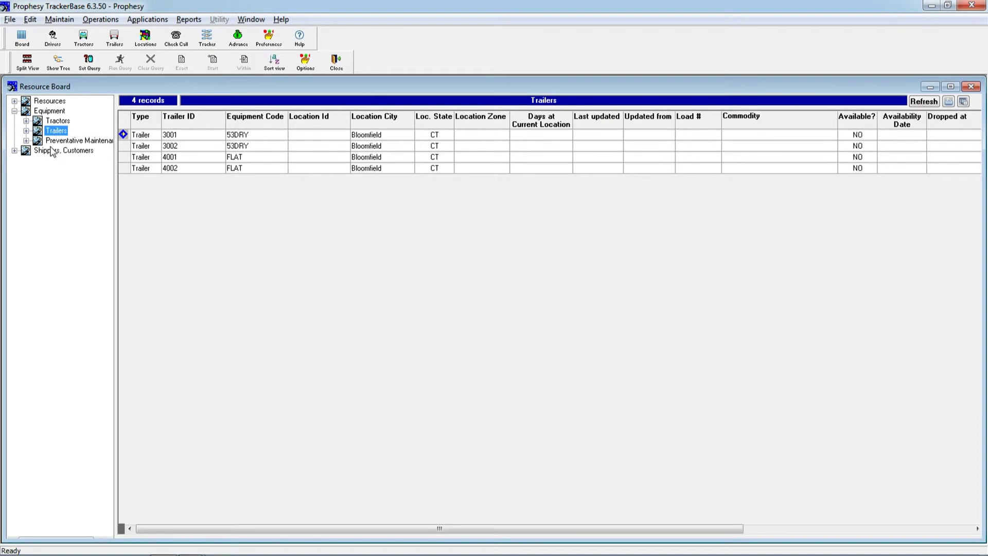
pyautogui.click(15, 112)
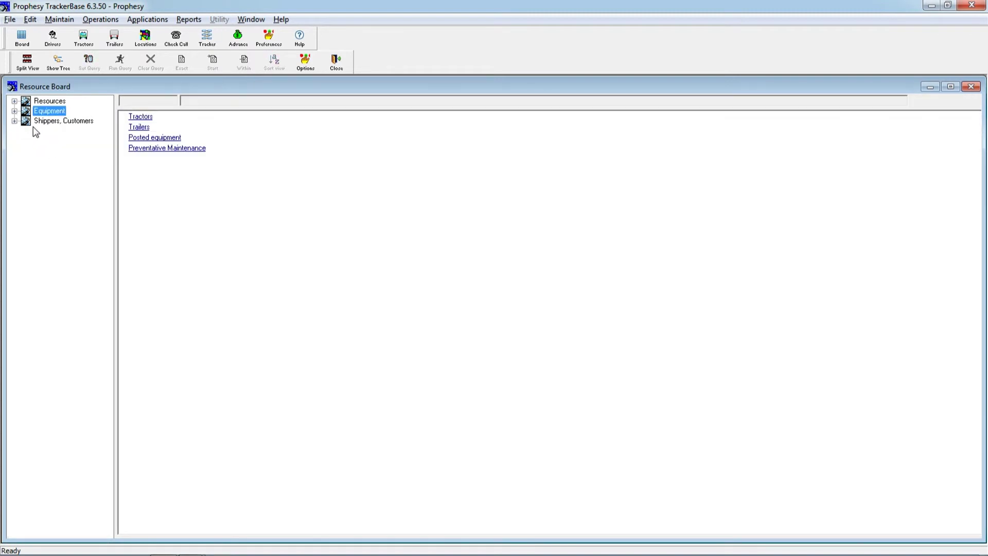
# View the shippers, customers, bill tos and consignees lists, and close the resource board.
pyautogui.click(16, 120)
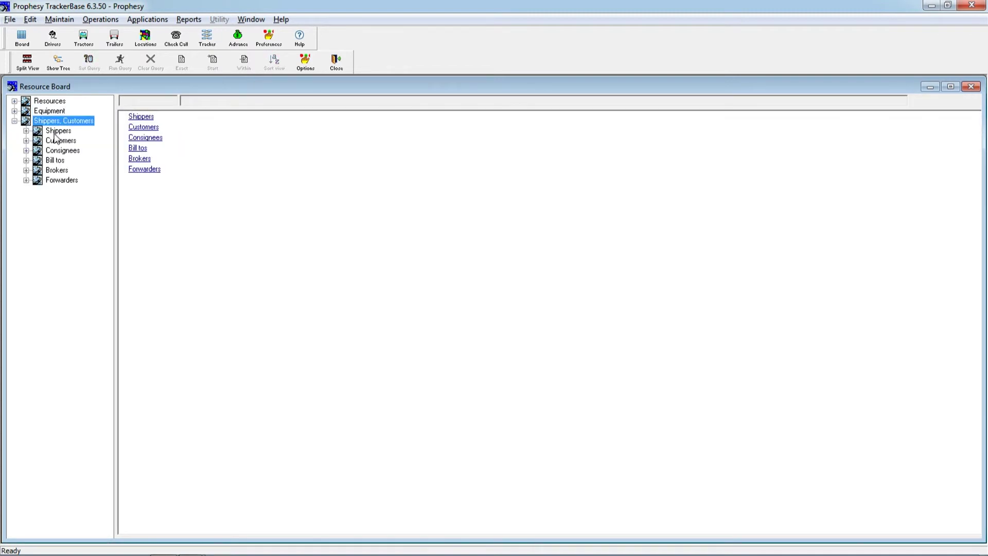
pyautogui.click(57, 132)
pyautogui.click(62, 141)
pyautogui.click(59, 161)
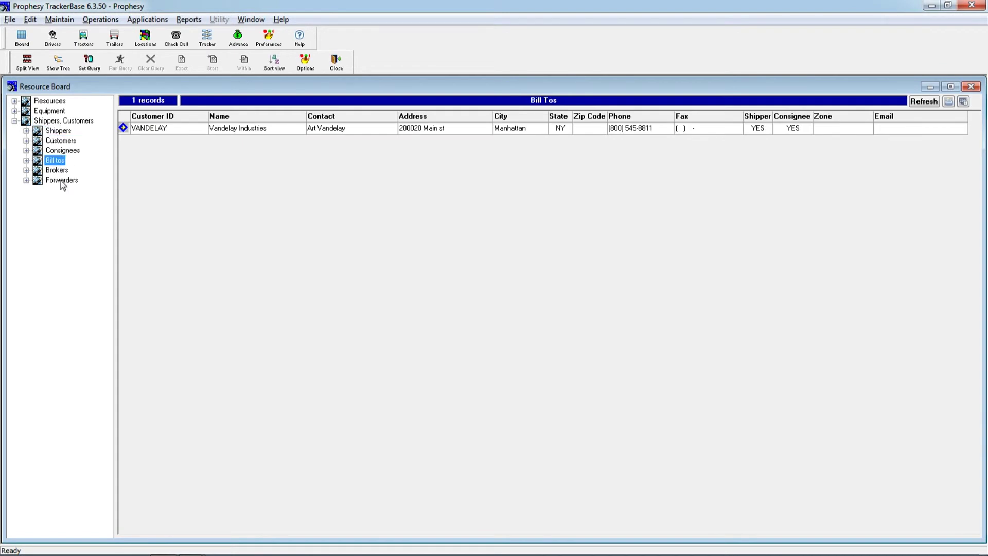
pyautogui.click(65, 151)
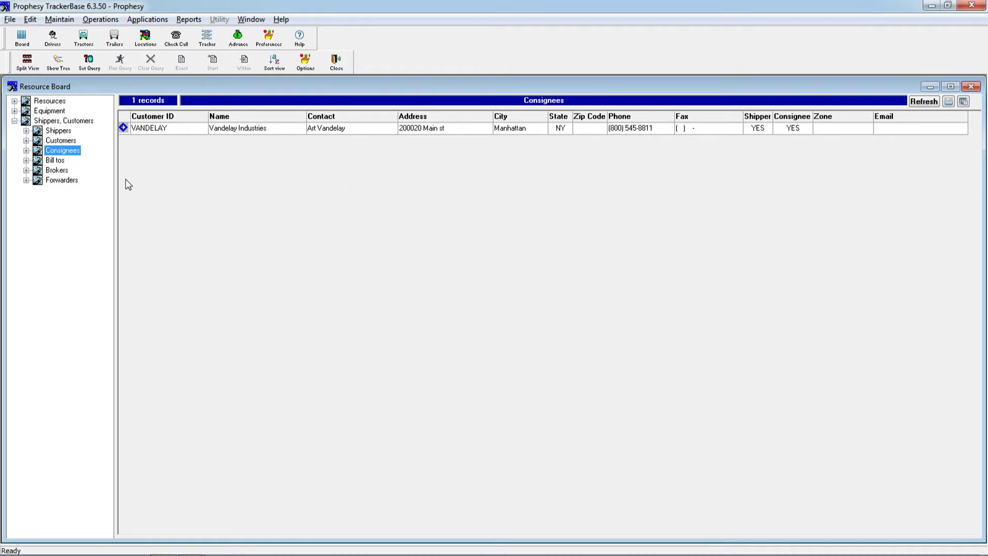
pyautogui.click(335, 69)
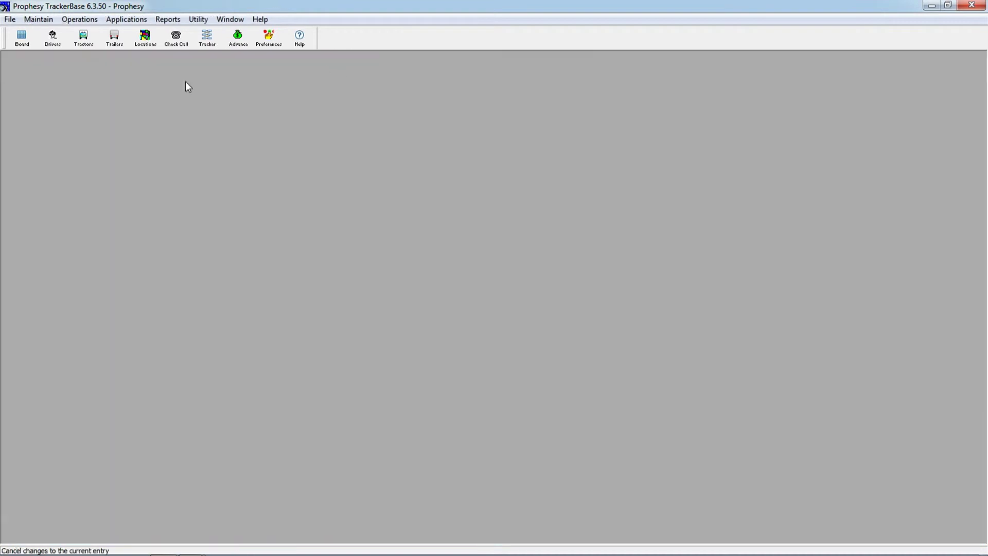
# Add a tractor maintenance code OC with the description OIL CHANGE and include it in the PM schedule.
pyautogui.click(39, 23)
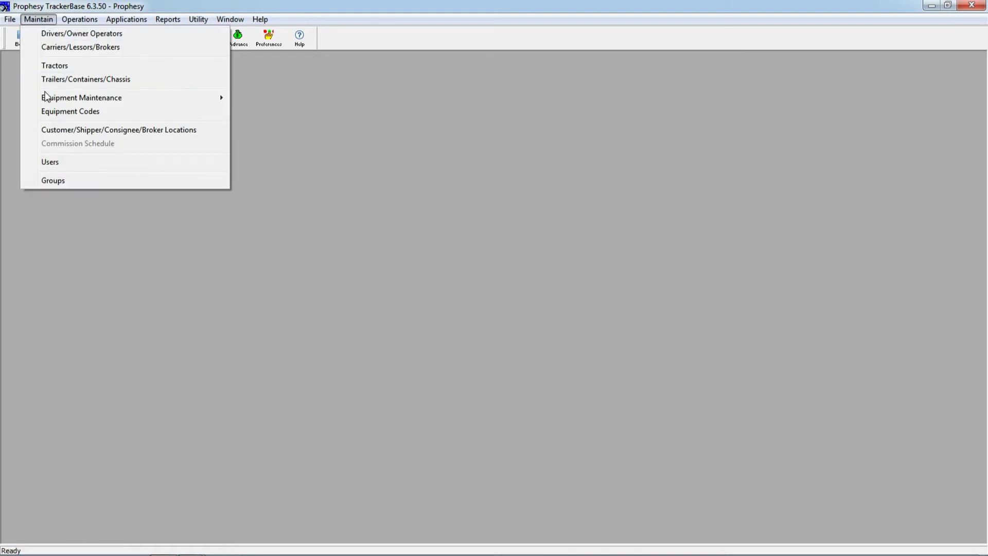
pyautogui.moveTo(47, 101)
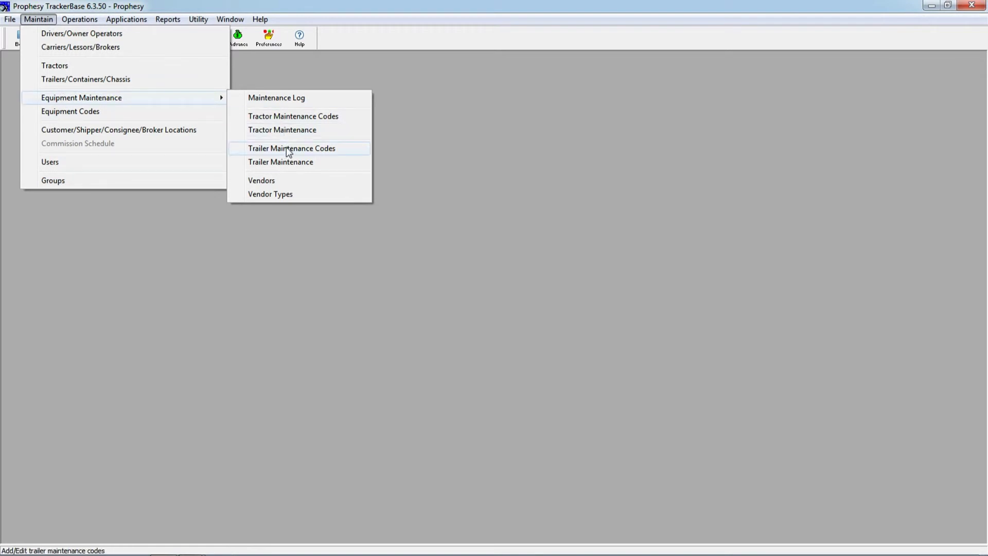
pyautogui.click(293, 117)
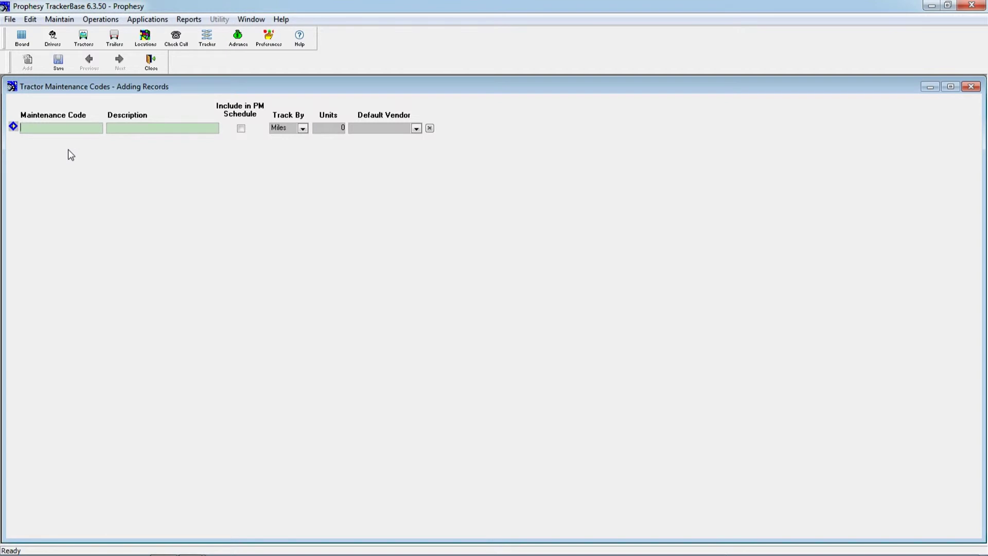
pyautogui.write('OC')
pyautogui.press('Tab')
pyautogui.write('OIL CHANGE')
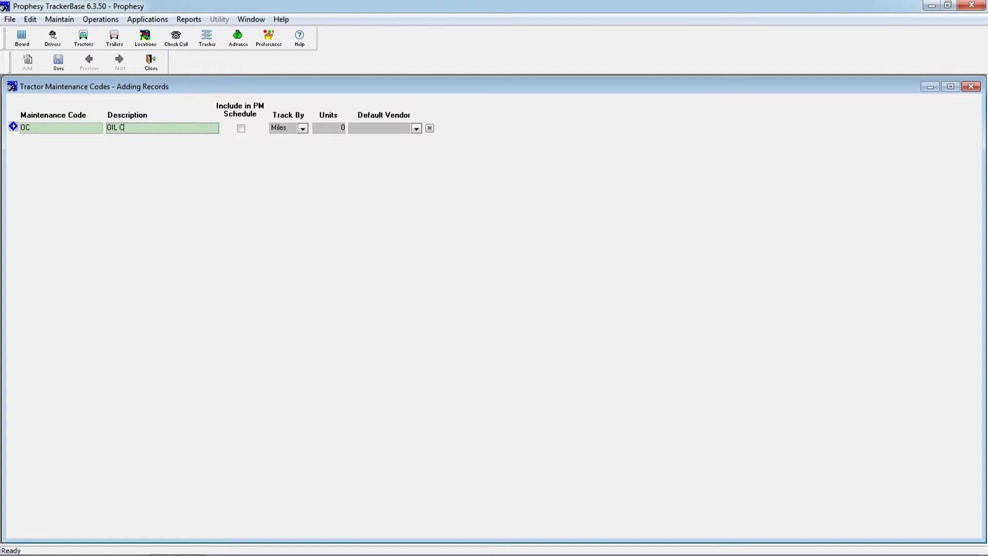
pyautogui.click(240, 128)
# Track the oil change code by miles with 1,200 units, and save the code.
pyautogui.click(300, 132)
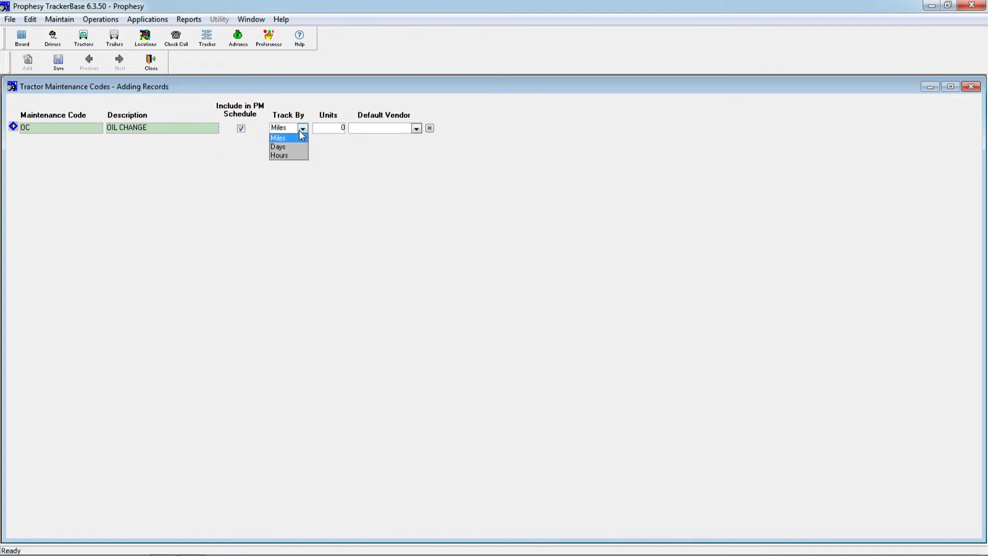
pyautogui.click(278, 146)
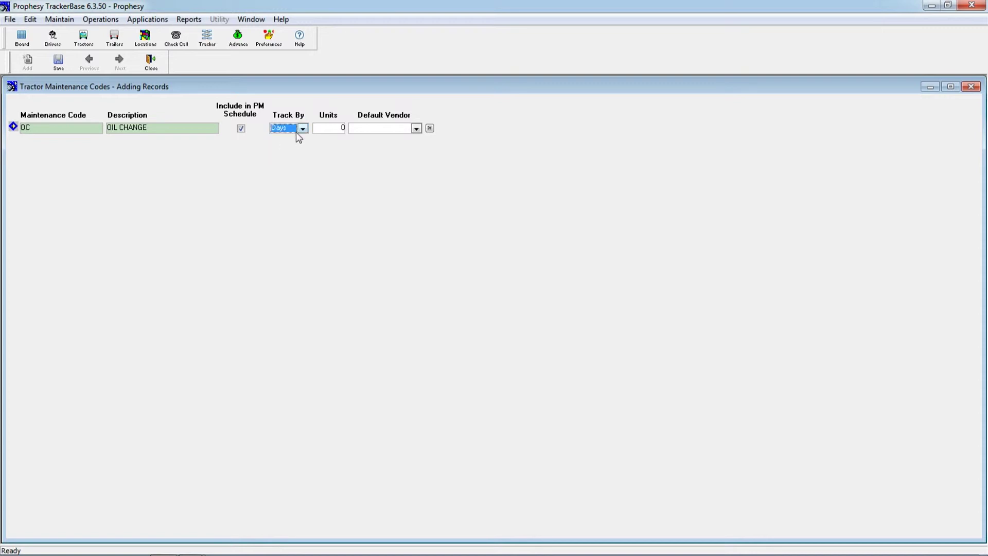
pyautogui.click(285, 138)
pyautogui.write('10200')
pyautogui.press('Delete')
pyautogui.press('Tab')
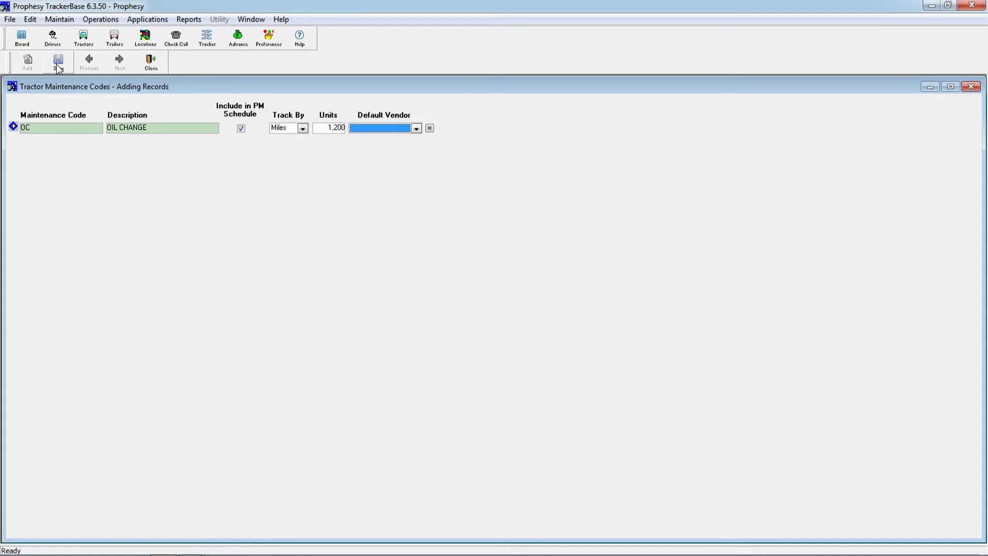
pyautogui.click(58, 63)
# Set tractor 101's current odometer to 1,000, save, and close the tractor and maintenance code records.
pyautogui.click(83, 37)
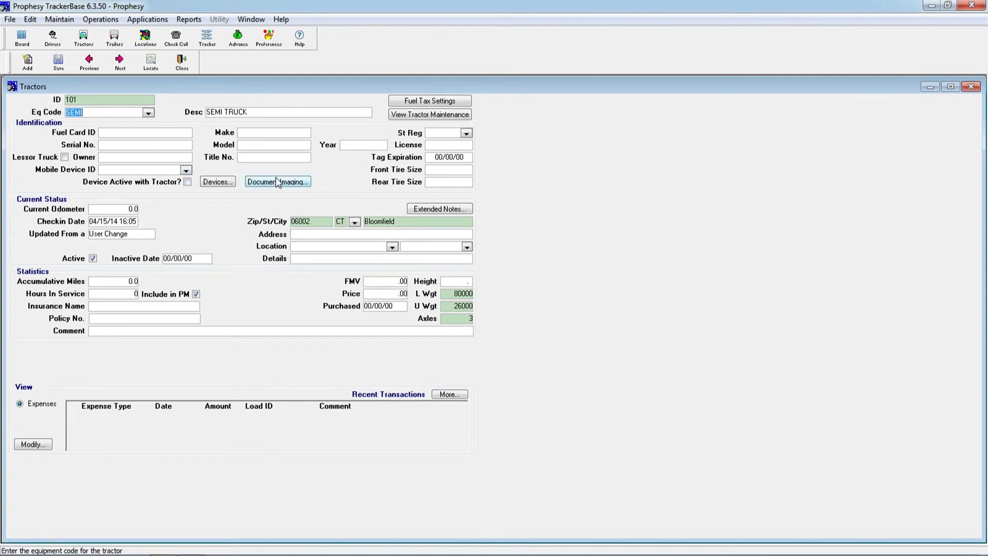
pyautogui.click(113, 210)
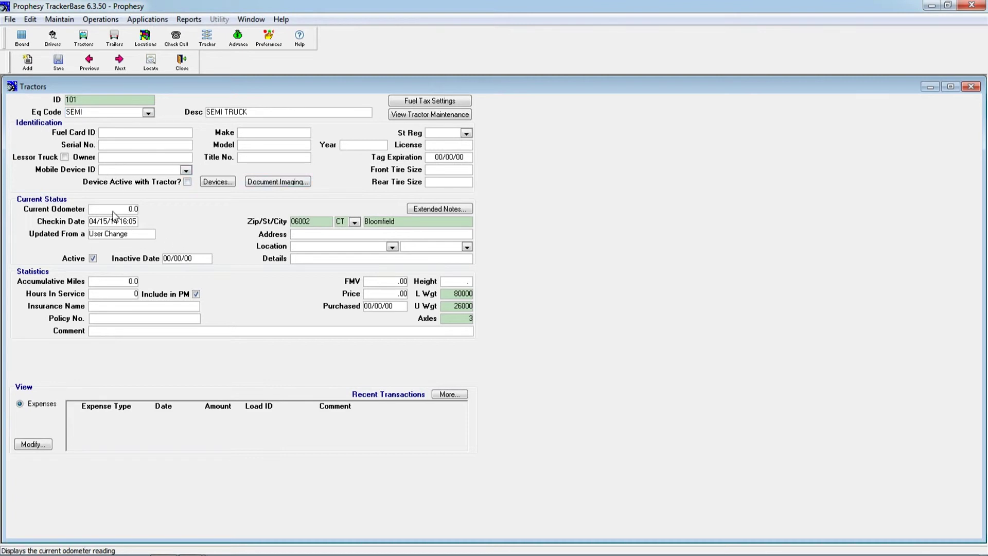
pyautogui.write('1,00')
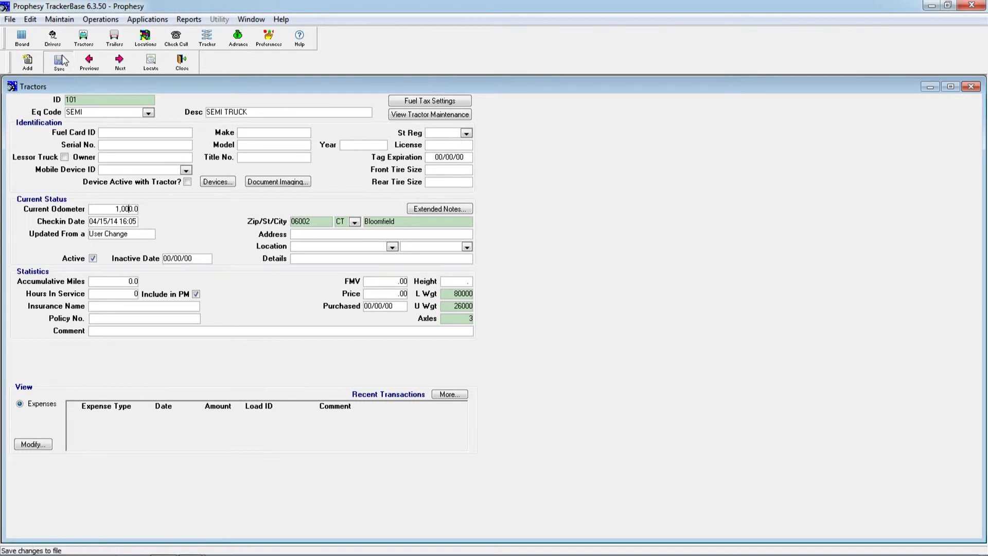
pyautogui.click(181, 66)
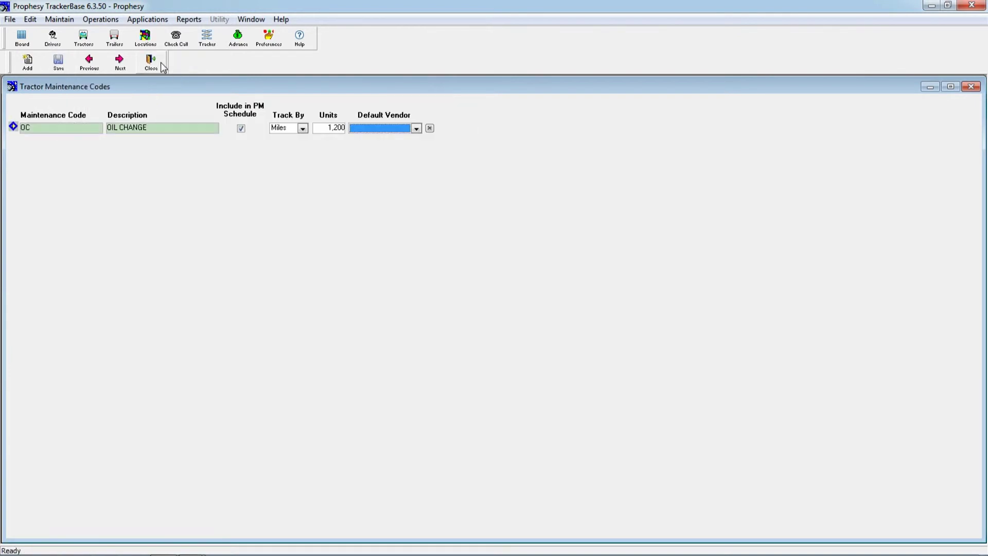
pyautogui.click(159, 63)
# Start a tractor maintenance record for tractor 101 with the OC oil change type.
pyautogui.click(39, 19)
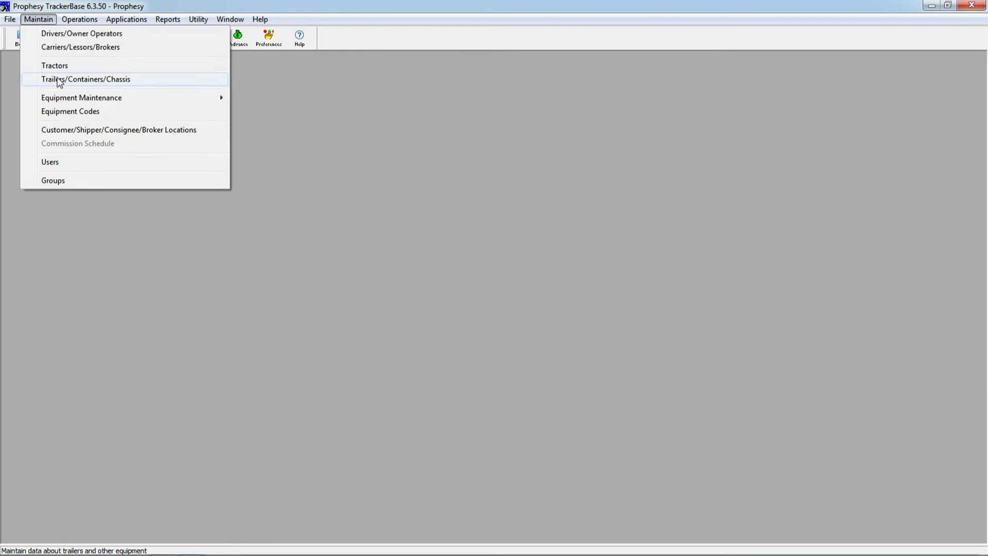
pyautogui.moveTo(82, 97)
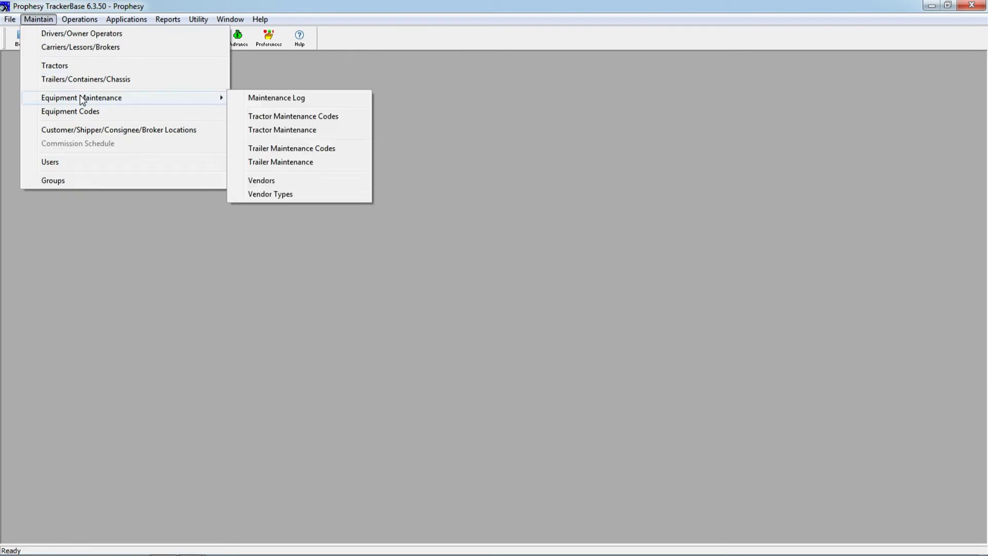
pyautogui.click(283, 131)
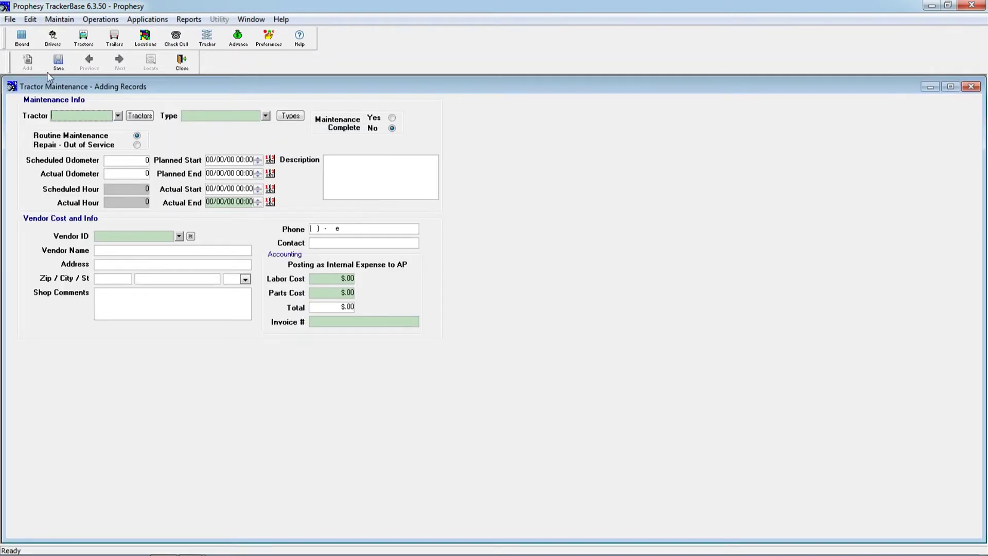
pyautogui.click(118, 116)
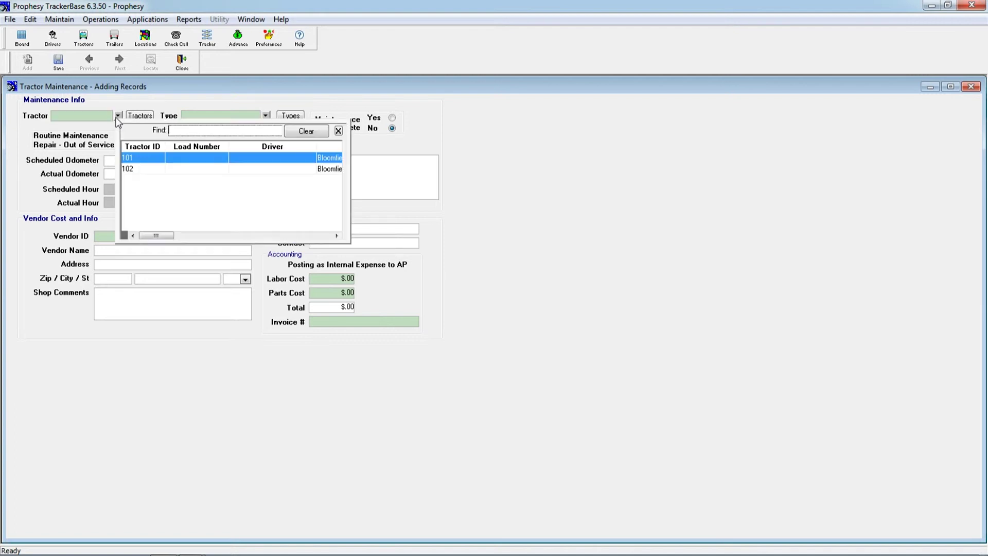
pyautogui.click(139, 159)
pyautogui.click(266, 116)
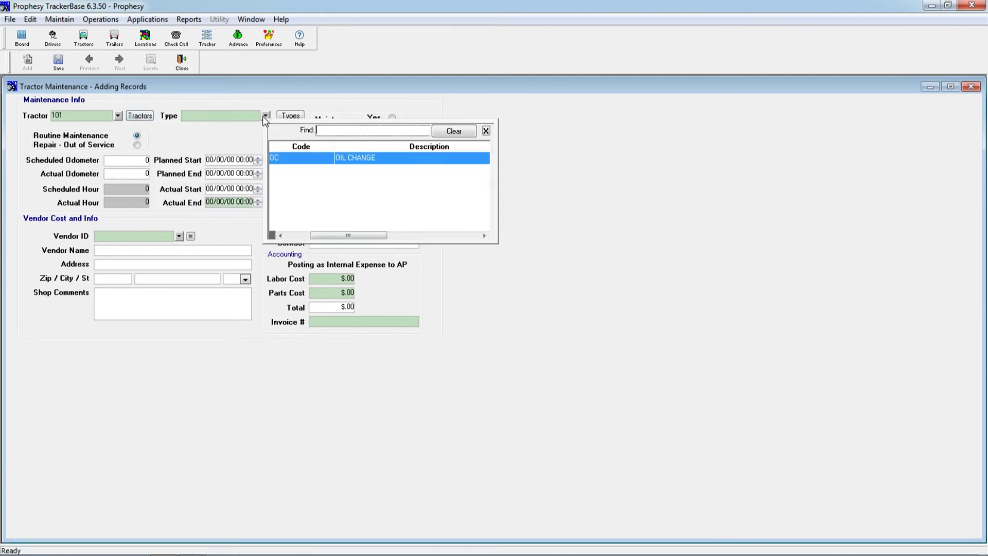
pyautogui.click(288, 157)
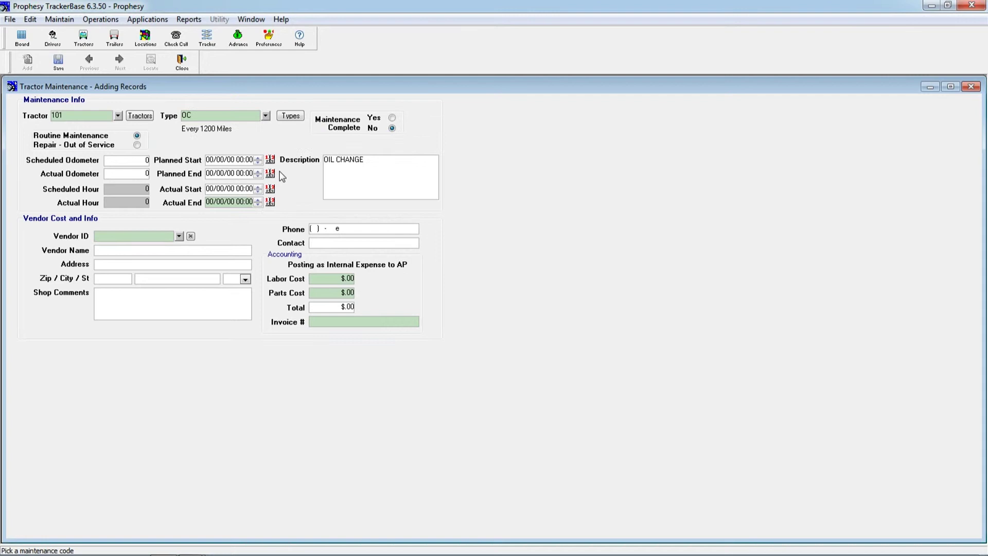
# Set the scheduled odometer to 1,200, then save and close the maintenance record.
pyautogui.click(115, 161)
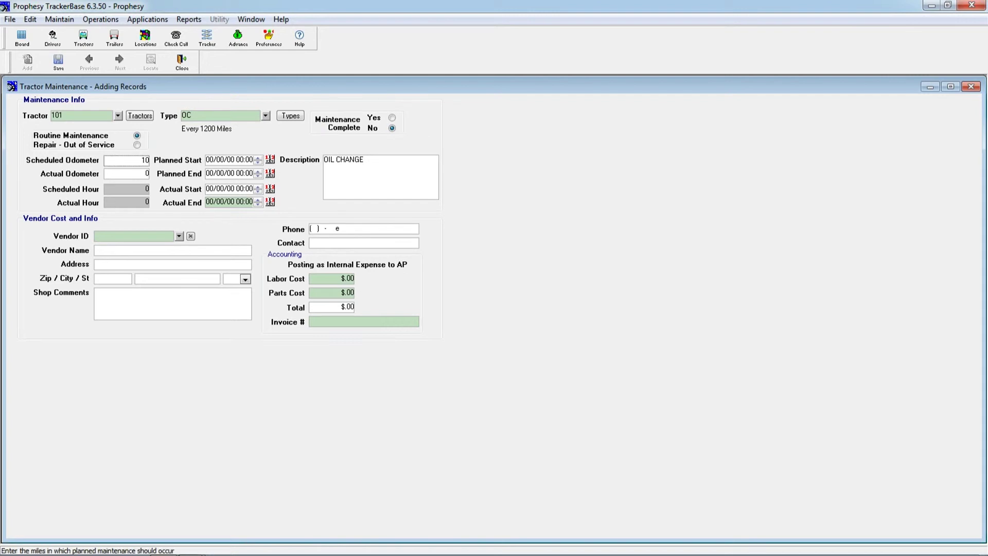
pyautogui.write('1,200')
pyautogui.click(58, 63)
pyautogui.click(182, 63)
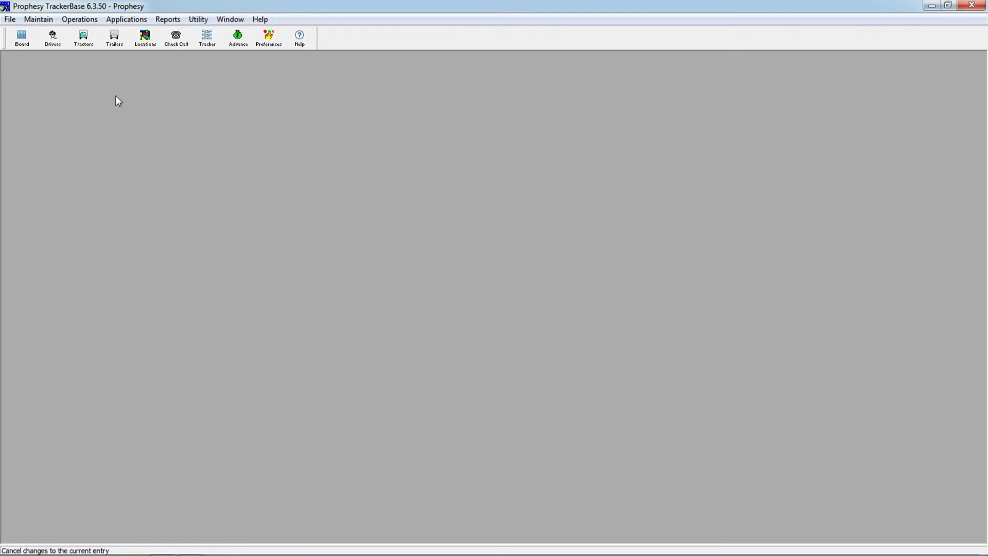
# View the preventative maintenance list under equipment on the resource board, and close the board.
pyautogui.click(21, 41)
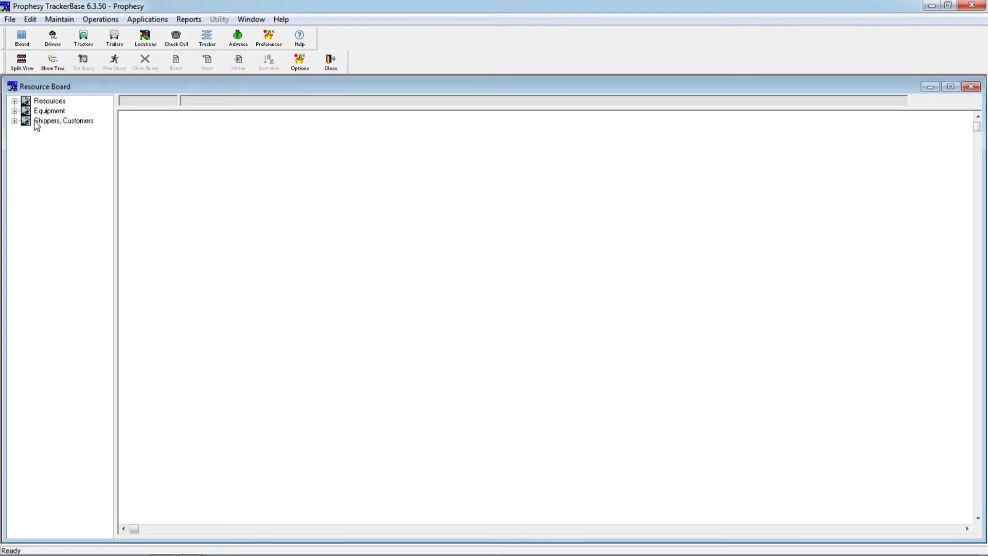
pyautogui.click(14, 122)
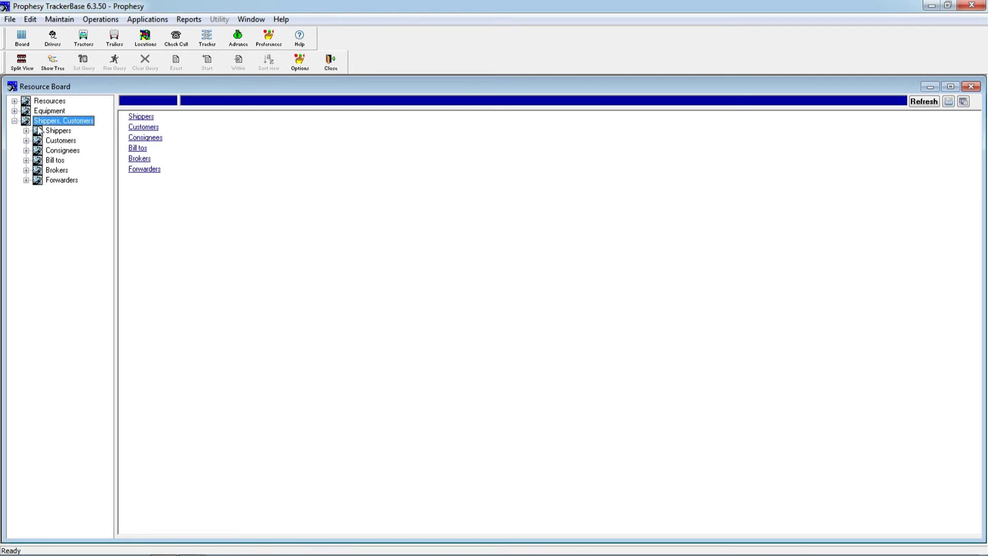
pyautogui.click(14, 111)
pyautogui.click(64, 141)
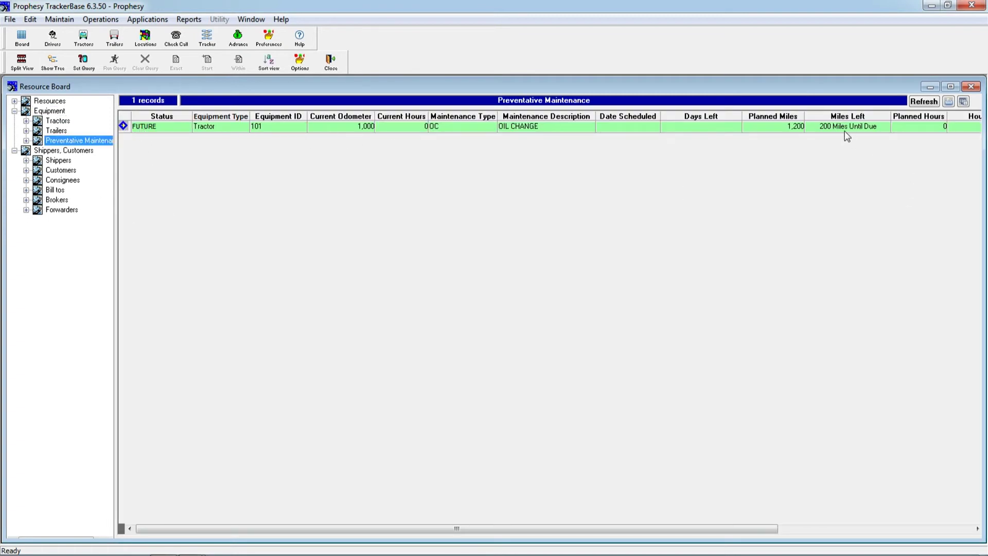
pyautogui.click(334, 67)
# Open the equipment maintenance log and show only scheduled maintenance.
pyautogui.click(52, 19)
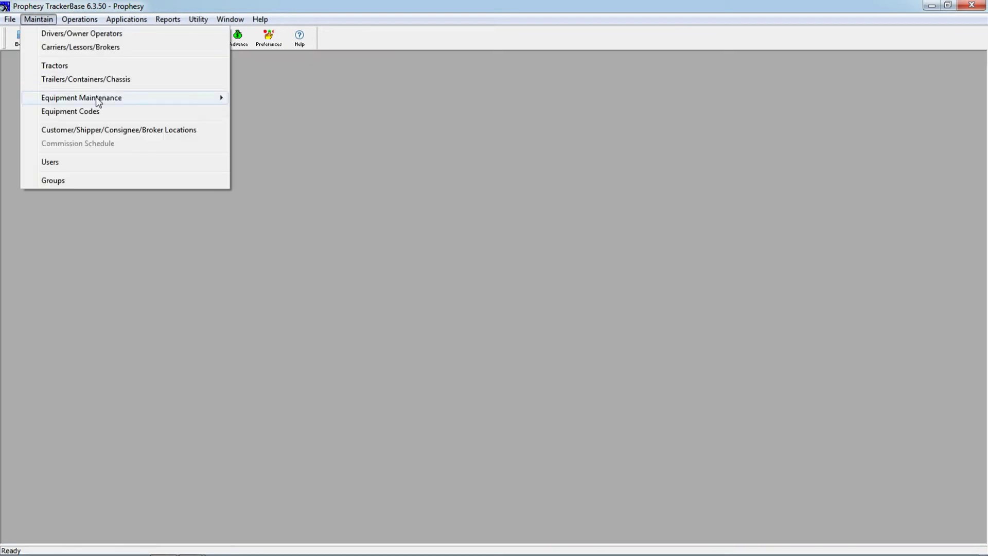
pyautogui.moveTo(149, 102)
pyautogui.click(282, 101)
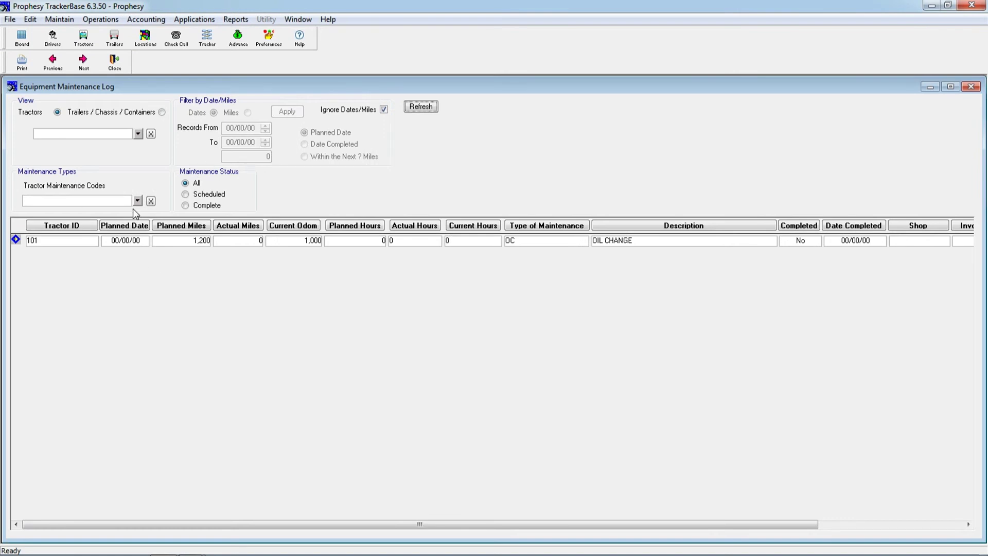
pyautogui.click(201, 194)
# Filter the maintenance log by miles to records due within the next 100 miles.
pyautogui.click(384, 110)
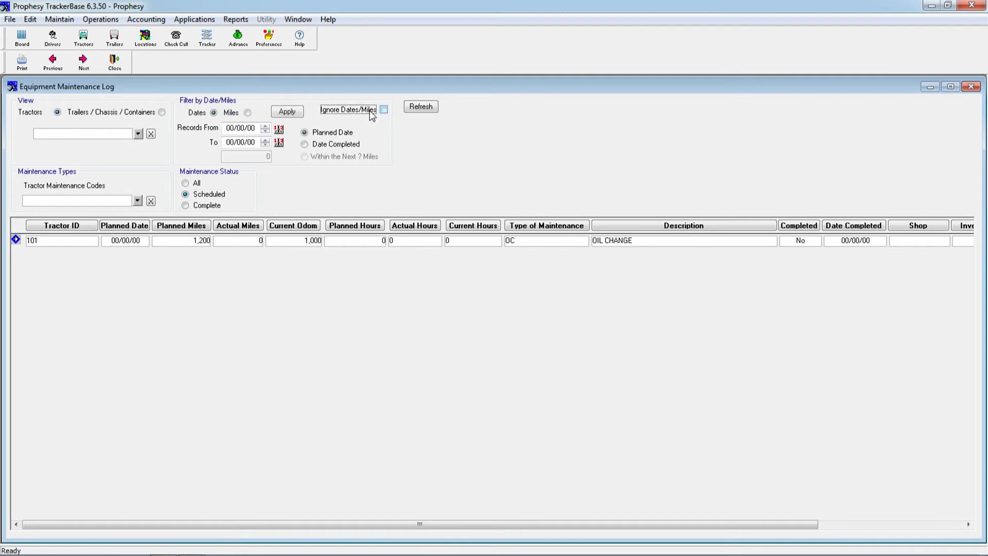
pyautogui.click(246, 114)
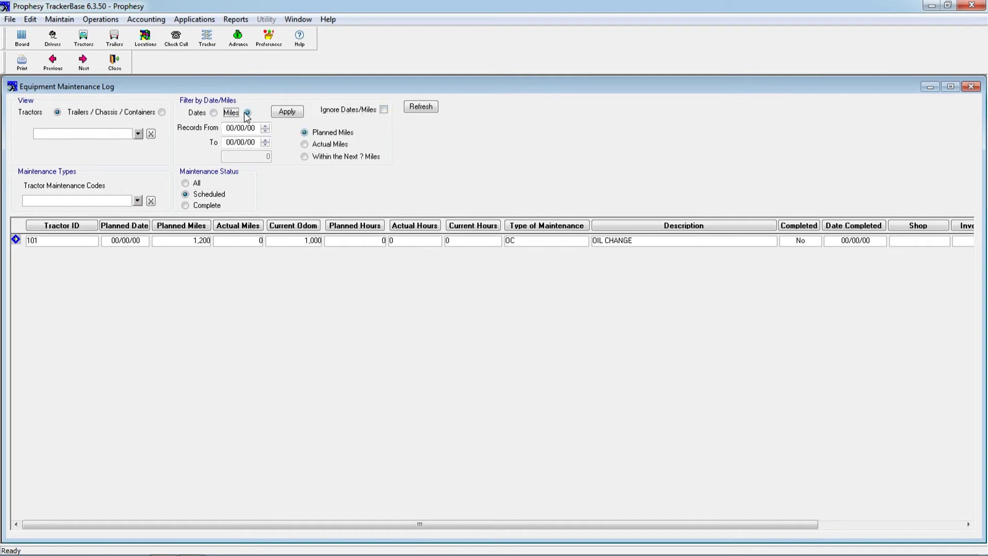
pyautogui.click(305, 158)
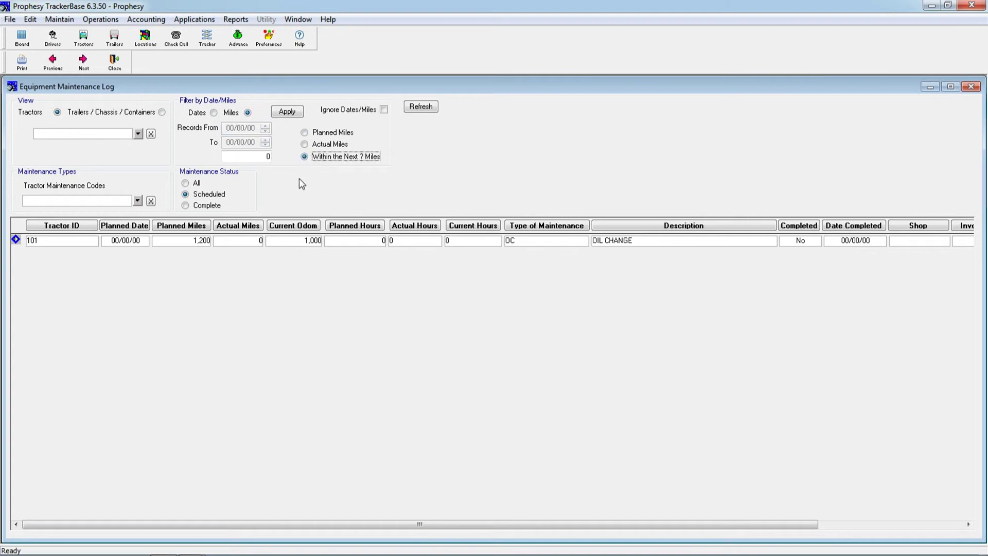
pyautogui.click(259, 156)
pyautogui.write('100')
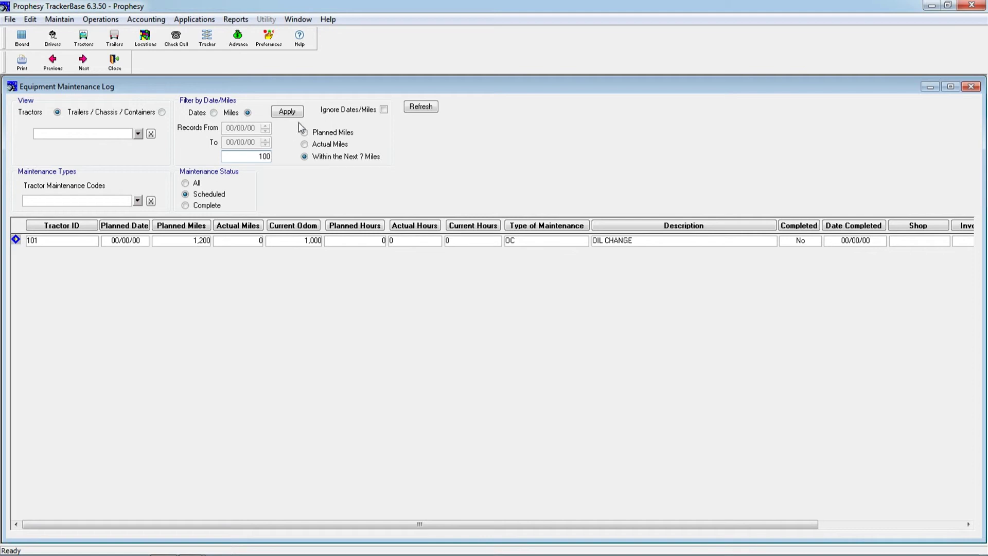
pyautogui.click(297, 118)
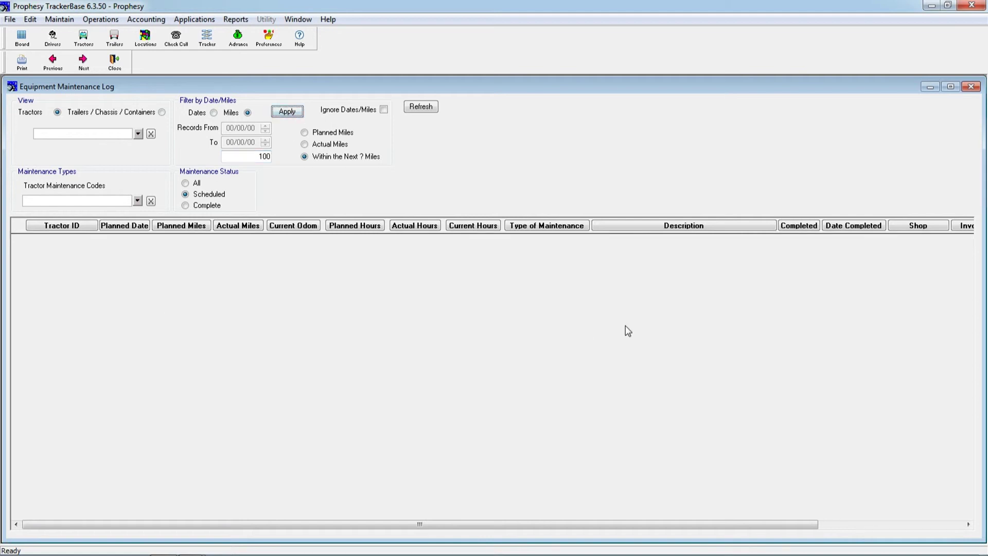
# Widen the maintenance log filter to records due within the next 300 miles.
pyautogui.click(243, 159)
pyautogui.moveTo(243, 160); pyautogui.dragTo(340, 163)
pyautogui.write('300')
pyautogui.click(295, 116)
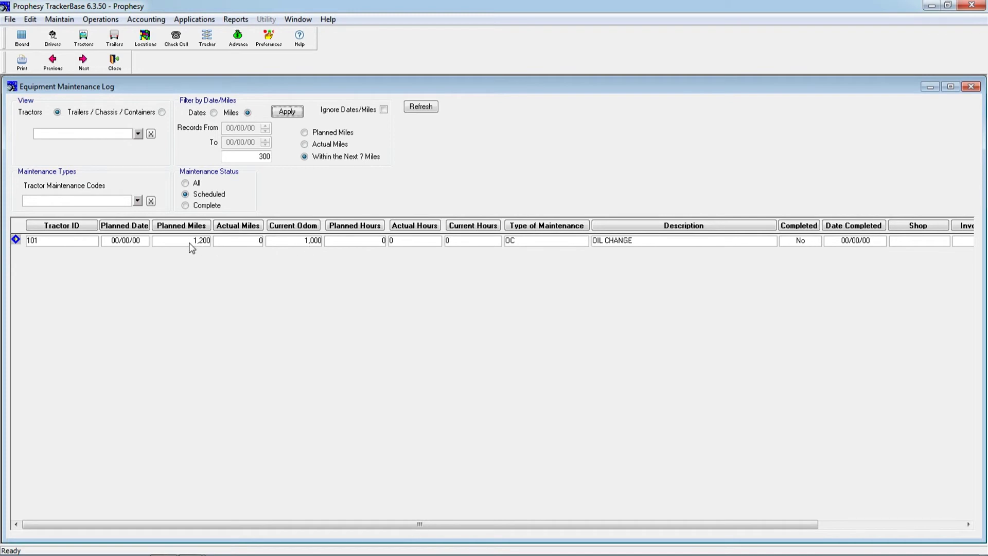
# Open tractor 101's oil change record and enter an actual odometer of 1,375 and an actual end of 04/16/14 13:56.
pyautogui.doubleClick(236, 244)
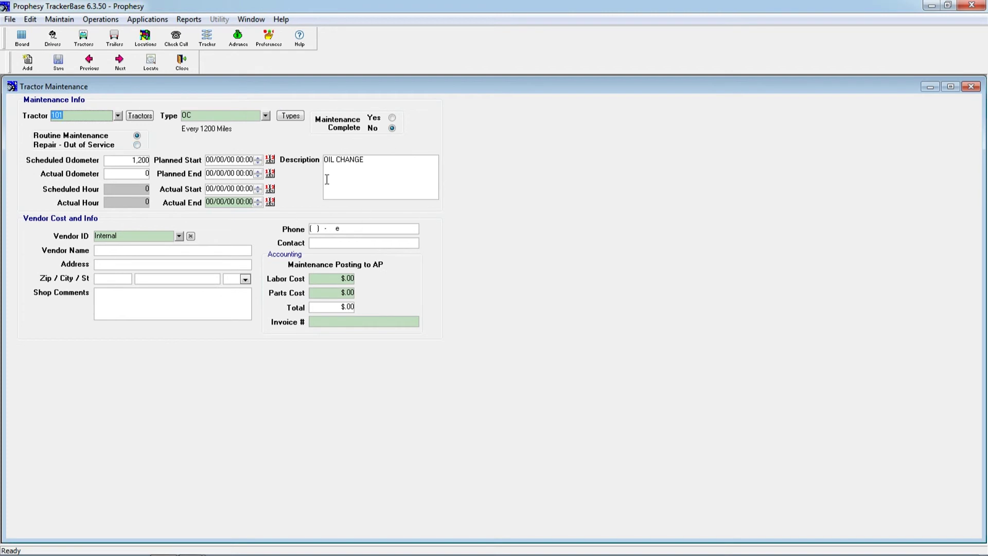
pyautogui.click(133, 174)
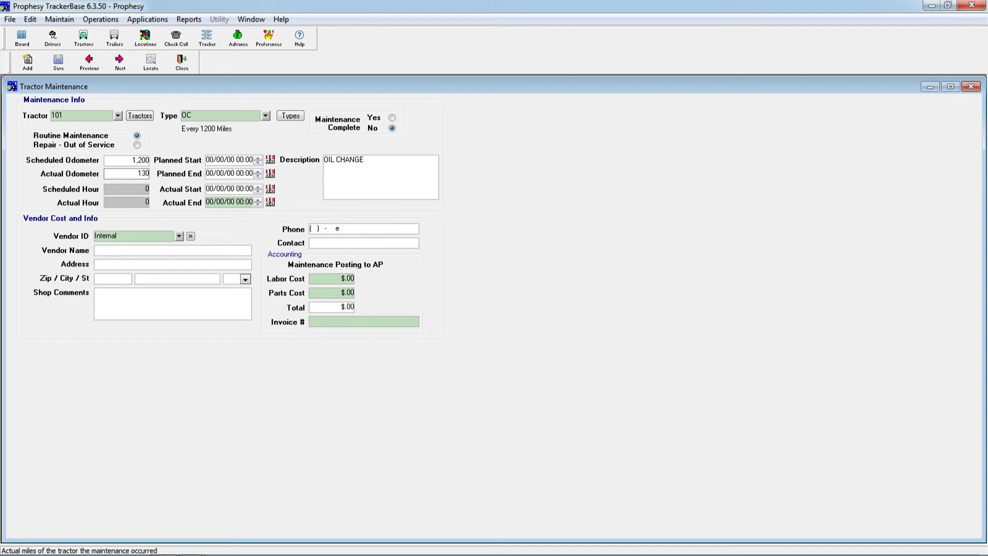
pyautogui.press('BackSpace')
pyautogui.click(215, 202)
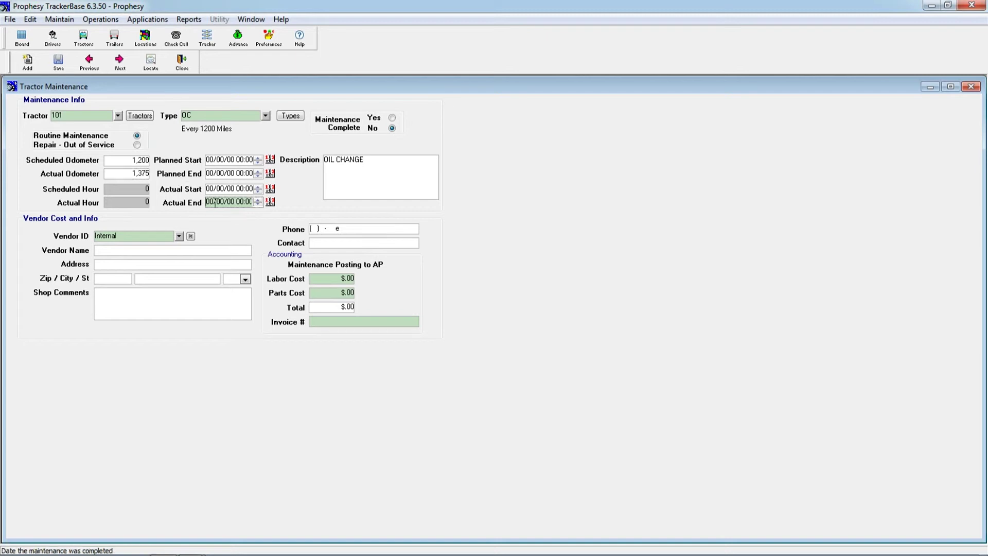
pyautogui.click(270, 201)
pyautogui.click(405, 214)
# Mark the oil change complete, accepting the odometer update and scheduling of the next oil change, then save and close the record.
pyautogui.click(391, 127)
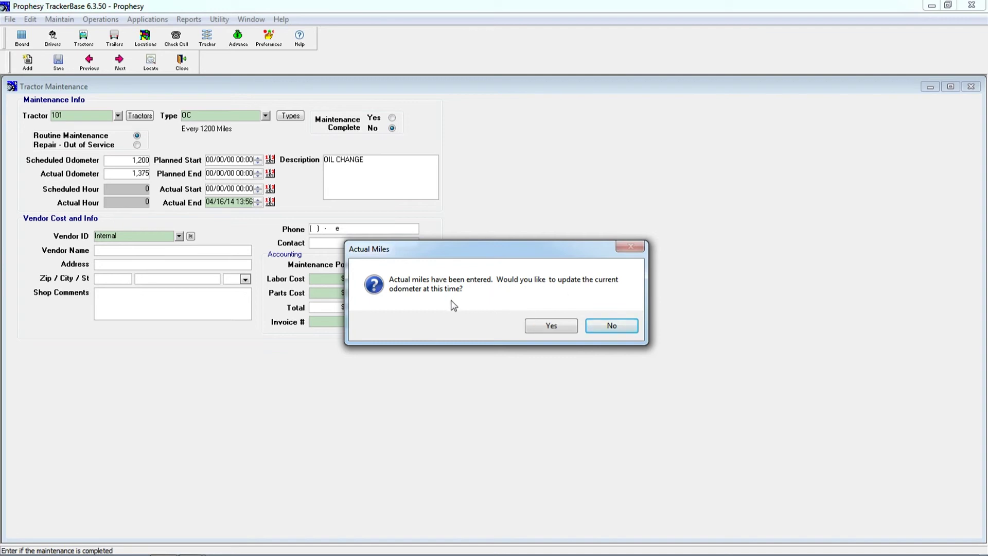
pyautogui.click(548, 329)
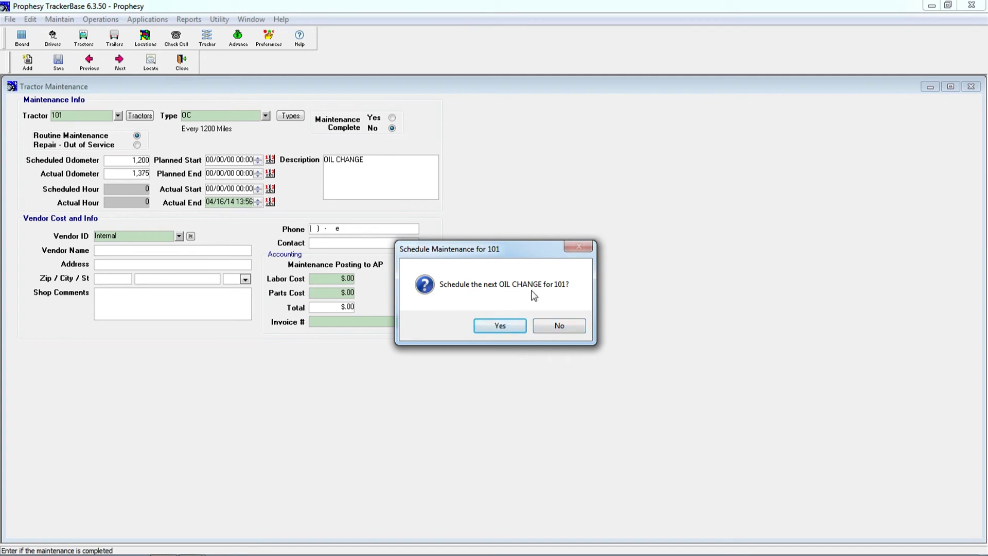
pyautogui.click(500, 326)
pyautogui.click(58, 63)
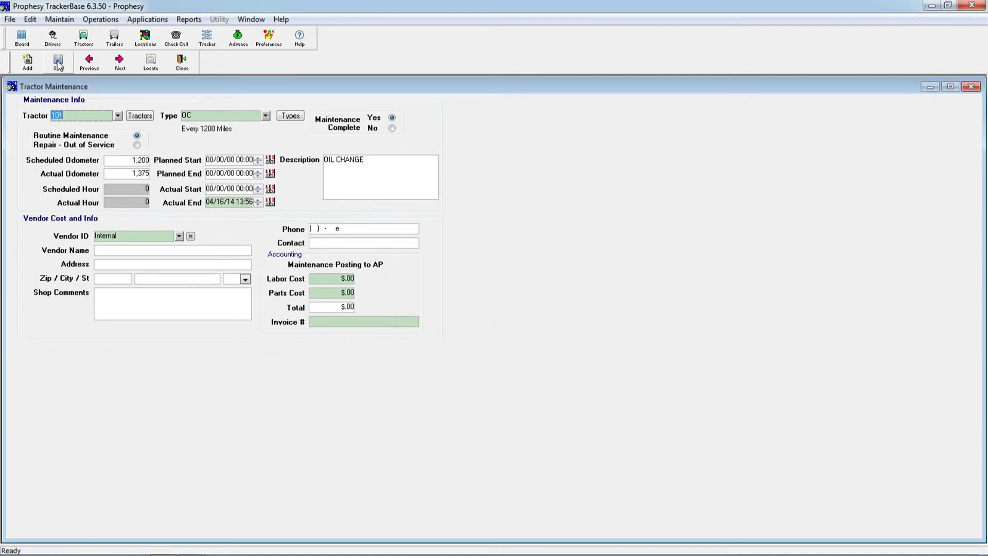
pyautogui.click(181, 64)
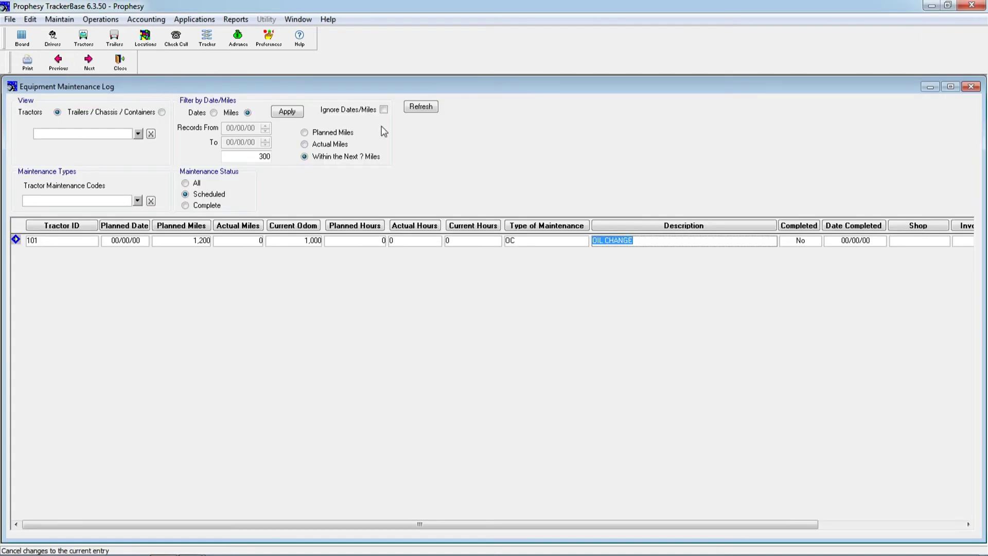
# Refresh the maintenance log and view the complete records followed by the scheduled ones.
pyautogui.click(420, 105)
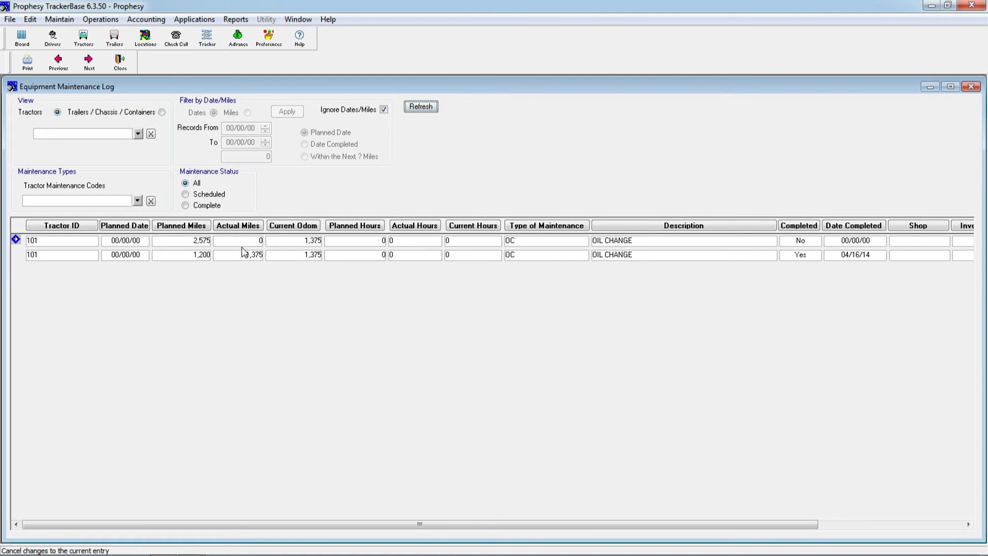
pyautogui.click(200, 208)
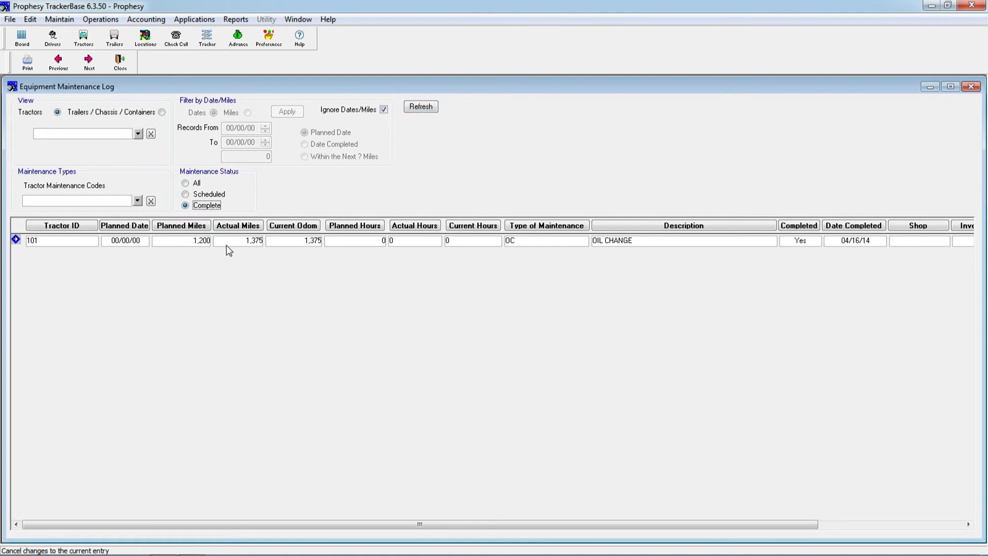
pyautogui.click(213, 198)
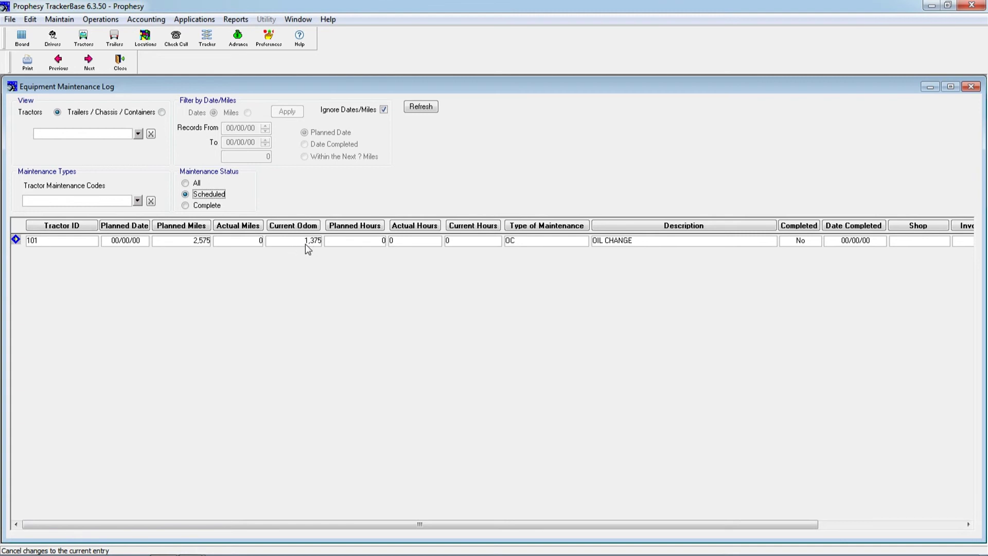
# Check the oil change interval in the tractor maintenance codes, then close the codes and the maintenance log.
pyautogui.click(48, 21)
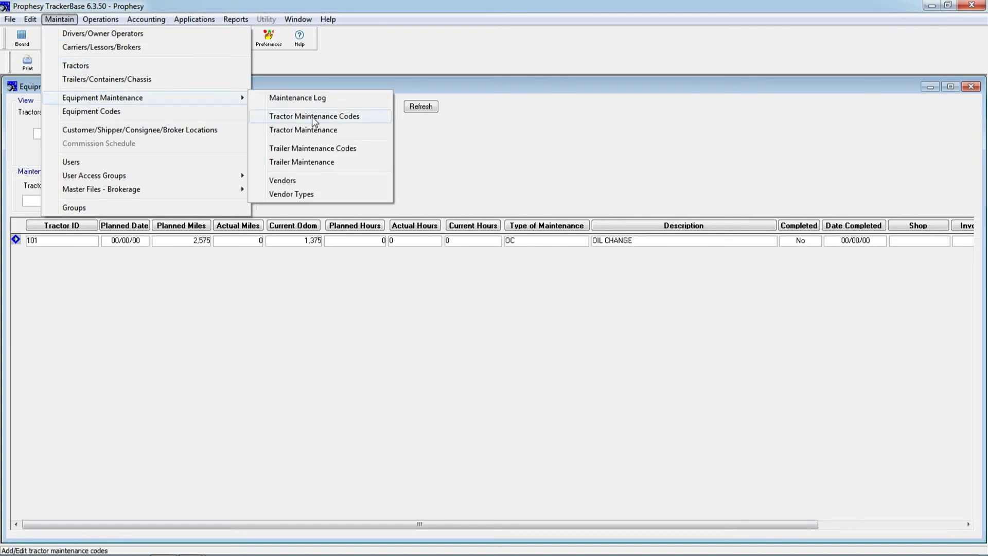
pyautogui.click(314, 117)
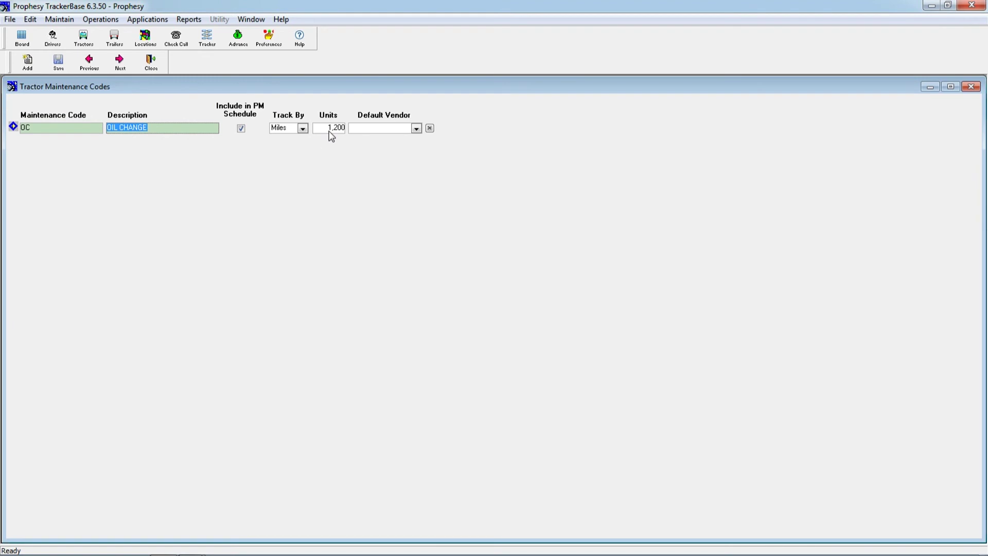
pyautogui.click(150, 64)
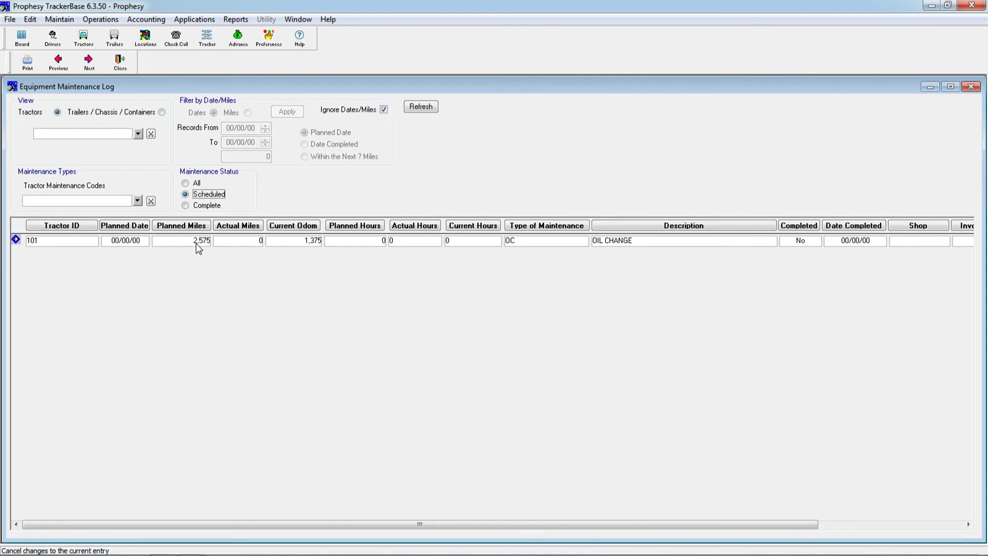
pyautogui.click(971, 86)
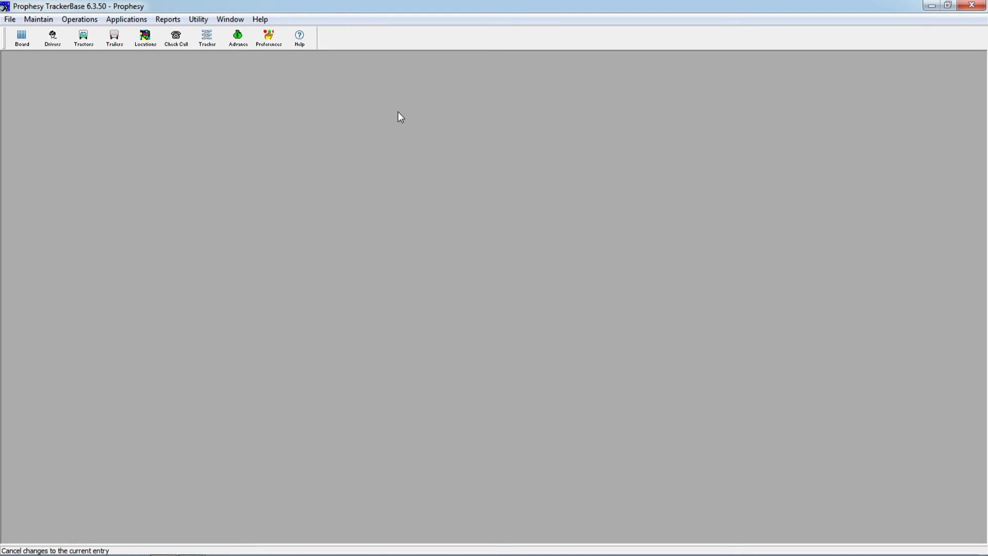
# Add a tractor maintenance code GENREPAIR described as GENERAL REPAIR, excluded from the PM schedule, then save and close the codes.
pyautogui.click(39, 19)
pyautogui.moveTo(79, 105)
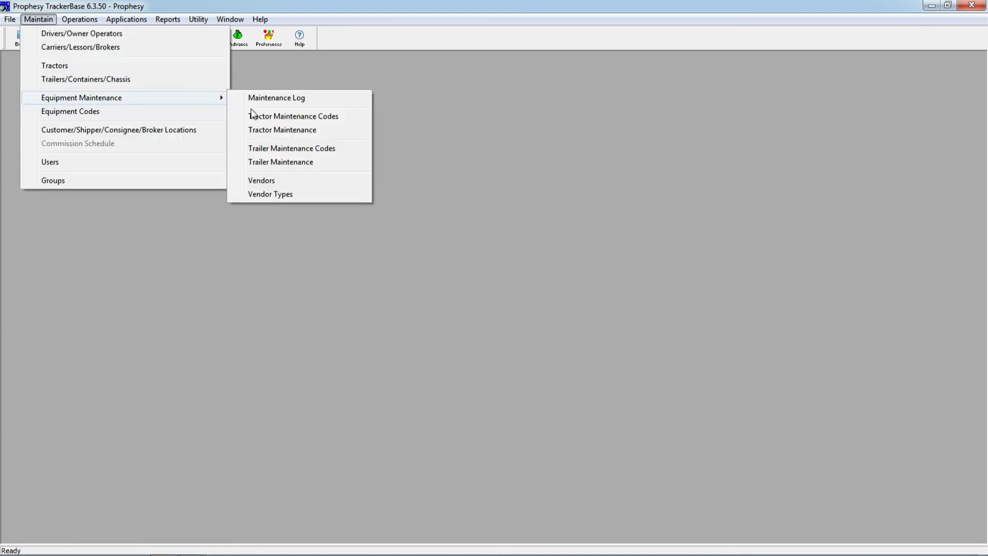
pyautogui.click(302, 117)
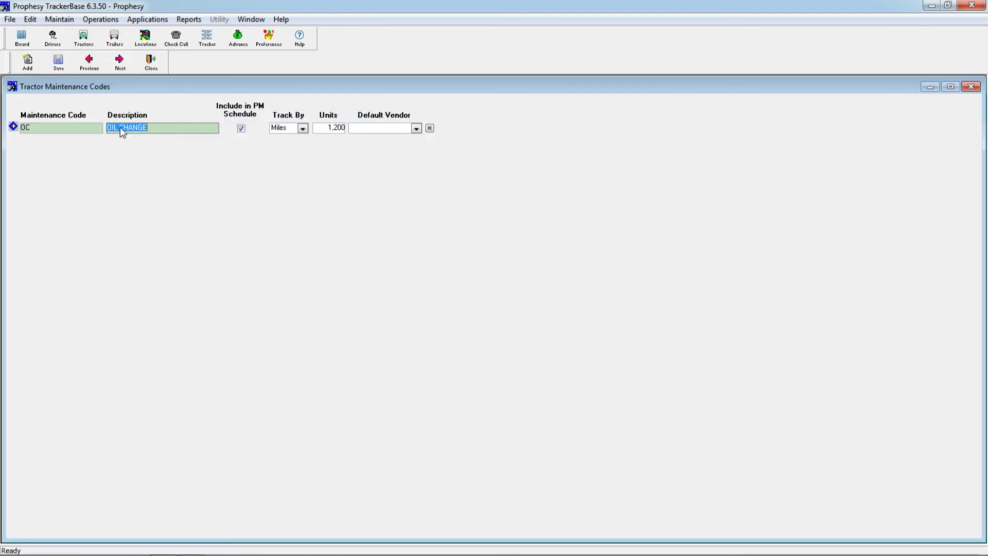
pyautogui.click(27, 63)
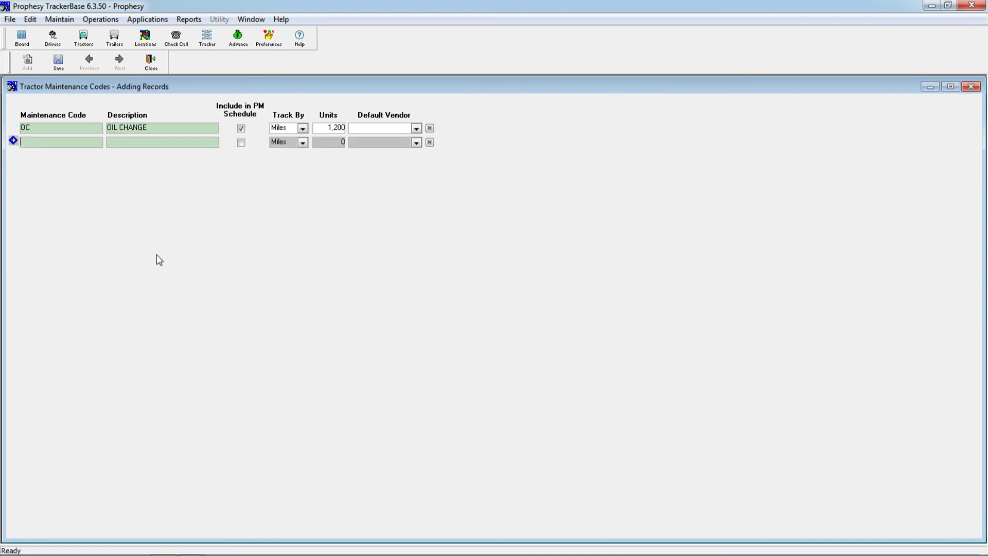
pyautogui.write('GENREPAIR')
pyautogui.press('Tab')
pyautogui.write('GENERAL REPAIR')
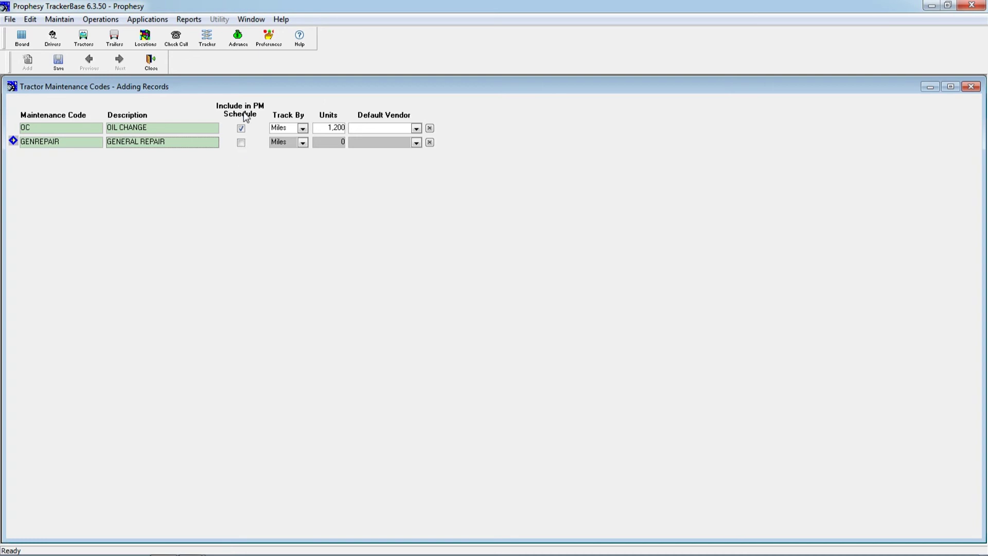
pyautogui.click(72, 70)
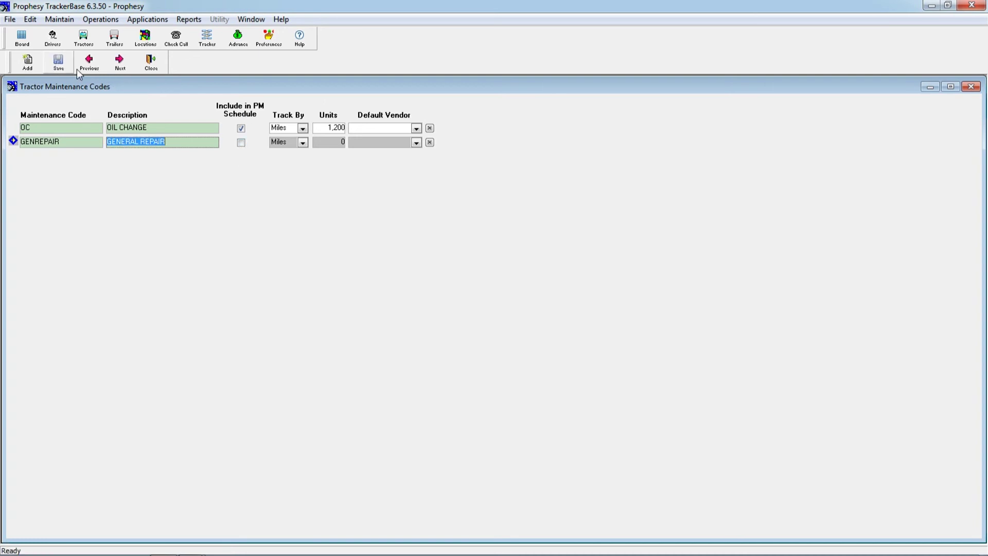
pyautogui.click(150, 63)
pyautogui.click(47, 20)
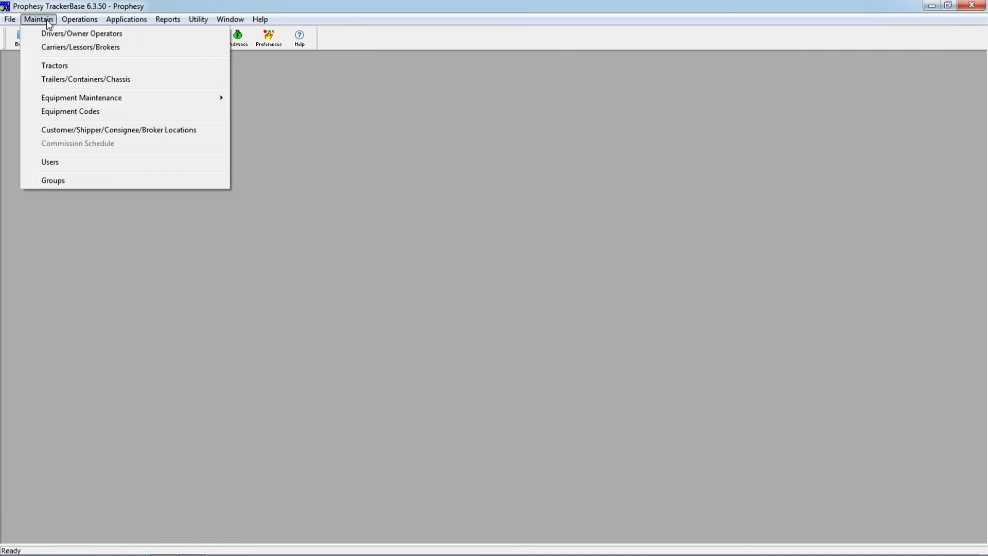
pyautogui.click(64, 68)
pyautogui.click(182, 61)
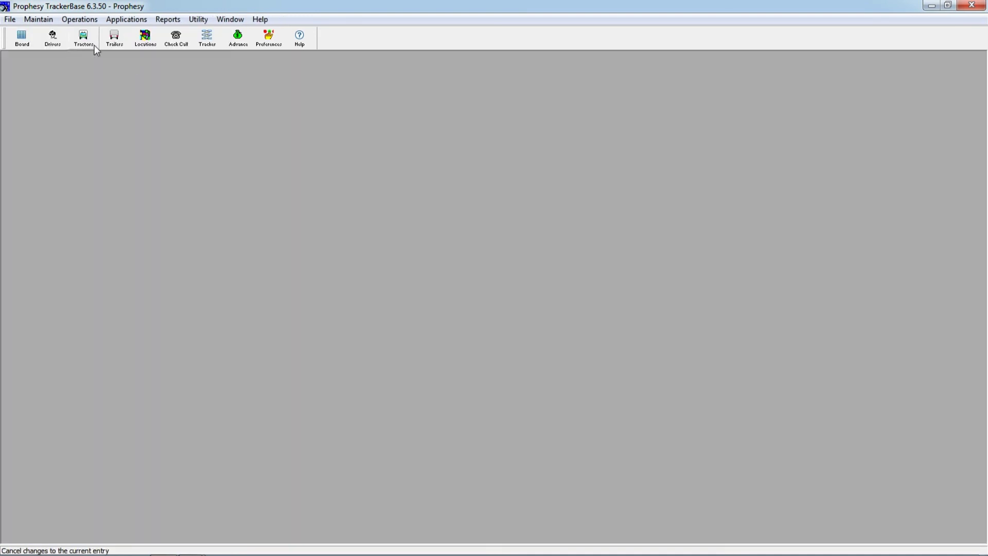
# Start a new tractor maintenance record for tractor 101 with the type GENREPAIR.
pyautogui.click(38, 19)
pyautogui.moveTo(82, 98)
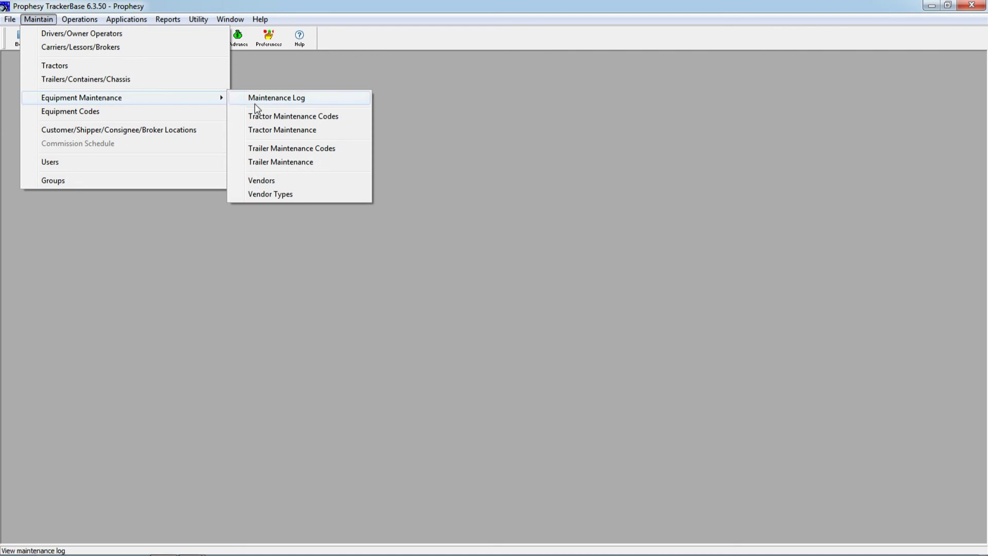
pyautogui.click(265, 132)
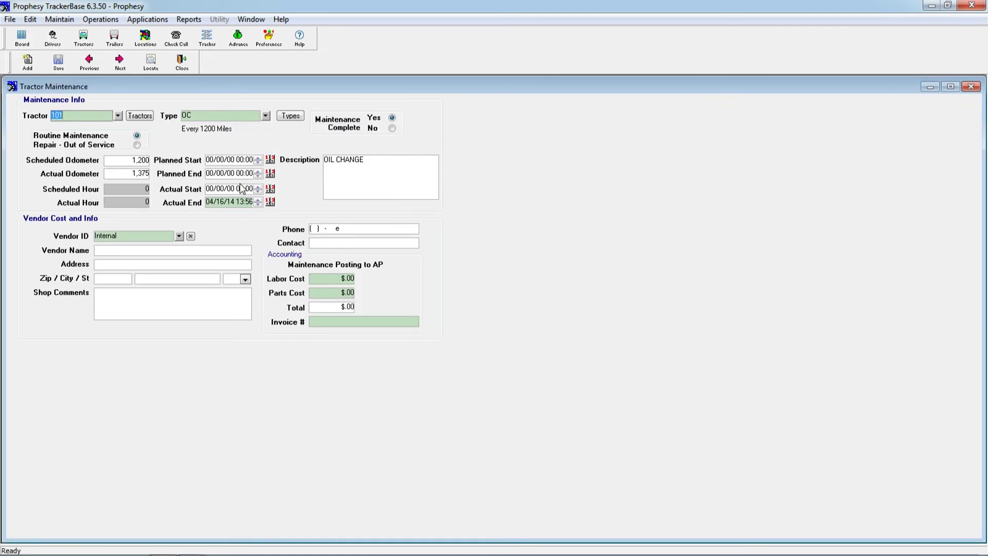
pyautogui.click(118, 116)
pyautogui.click(141, 158)
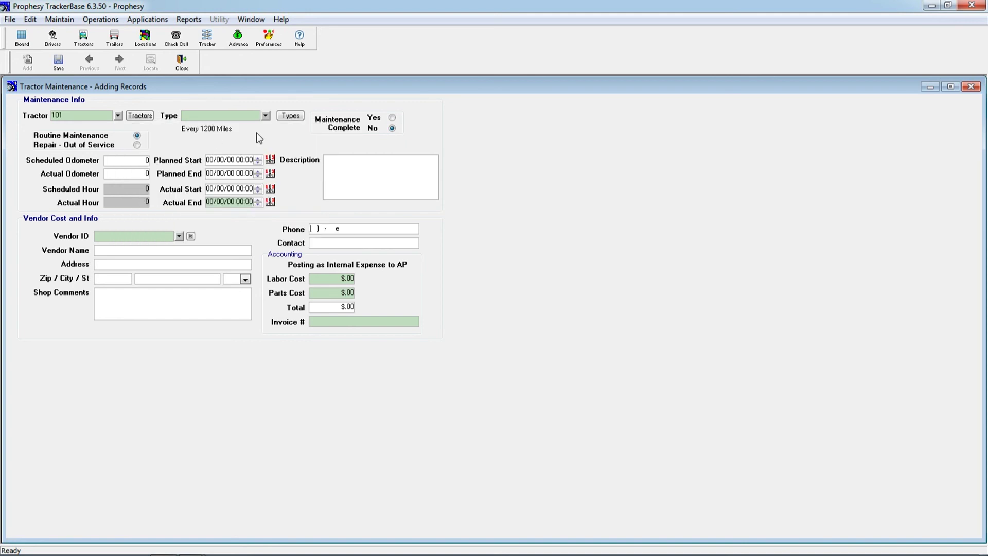
pyautogui.click(266, 116)
pyautogui.click(278, 160)
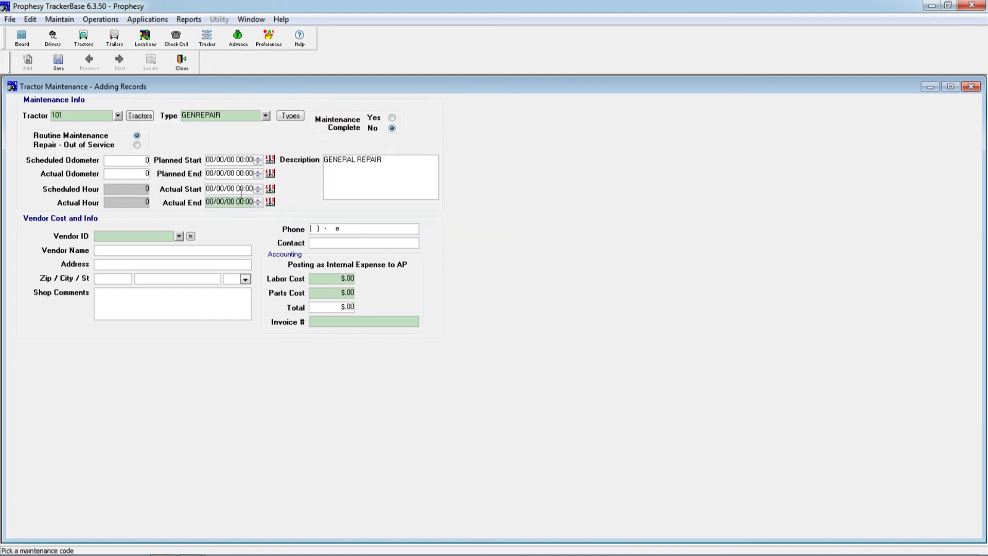
# Set the repair's actual end to 04/16/14 13:58 and check the vendor list without choosing a vendor.
pyautogui.click(209, 205)
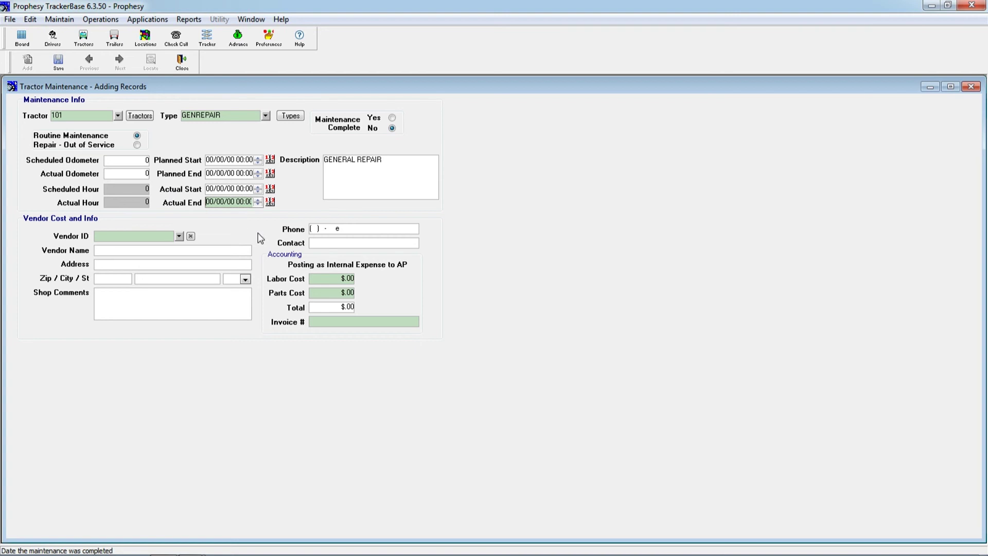
pyautogui.click(270, 202)
pyautogui.click(403, 213)
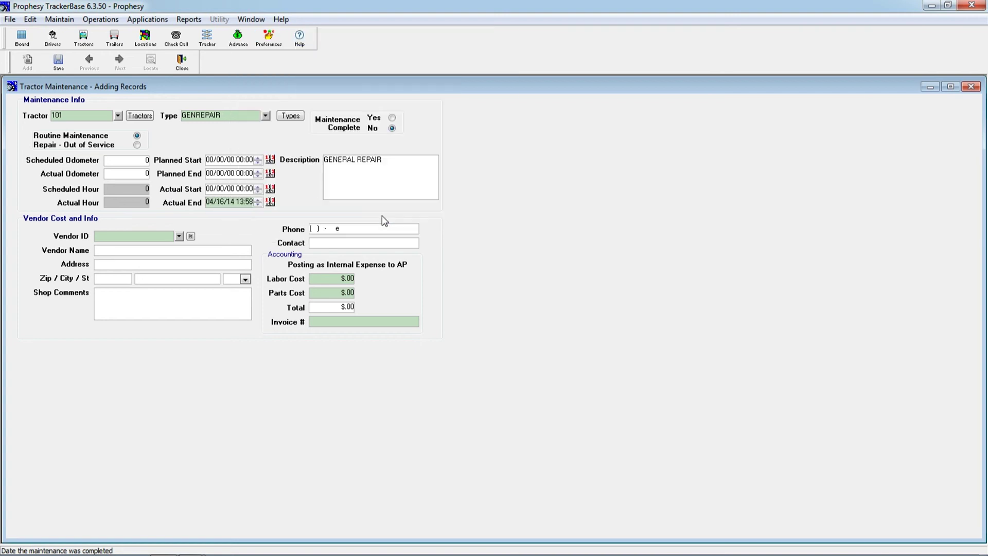
pyautogui.click(178, 237)
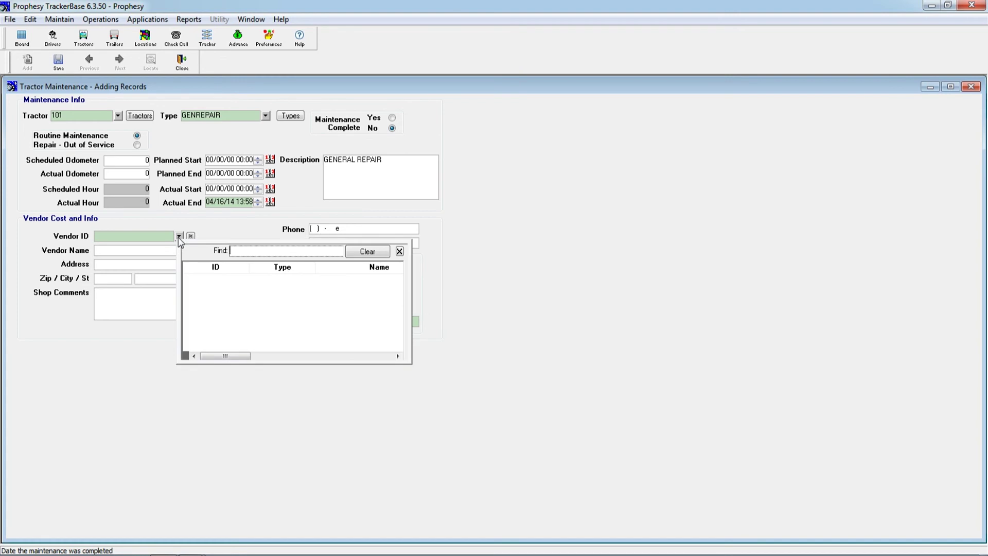
pyautogui.click(400, 252)
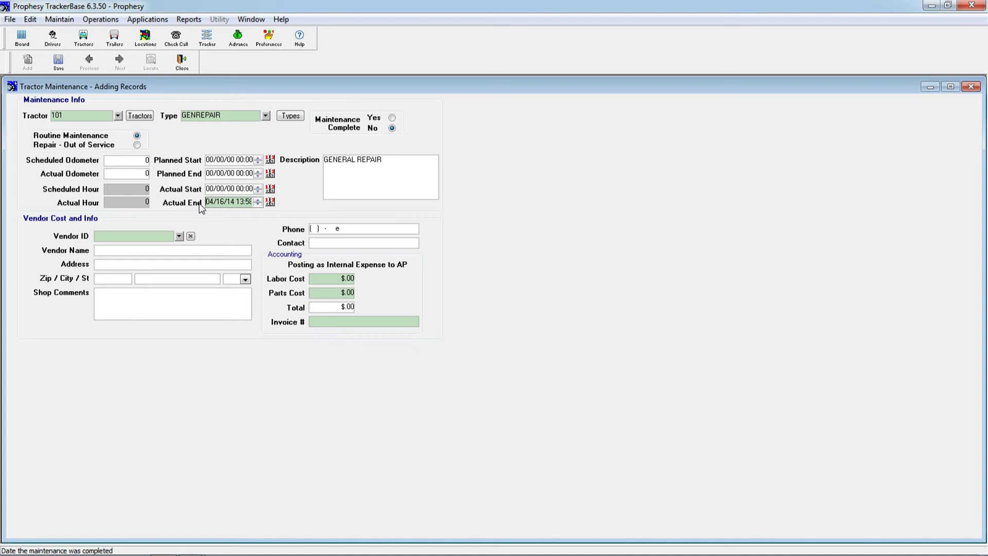
# Enter a labor cost of $100, a parts cost of $83 and invoice number 1 for the repair.
pyautogui.click(328, 279)
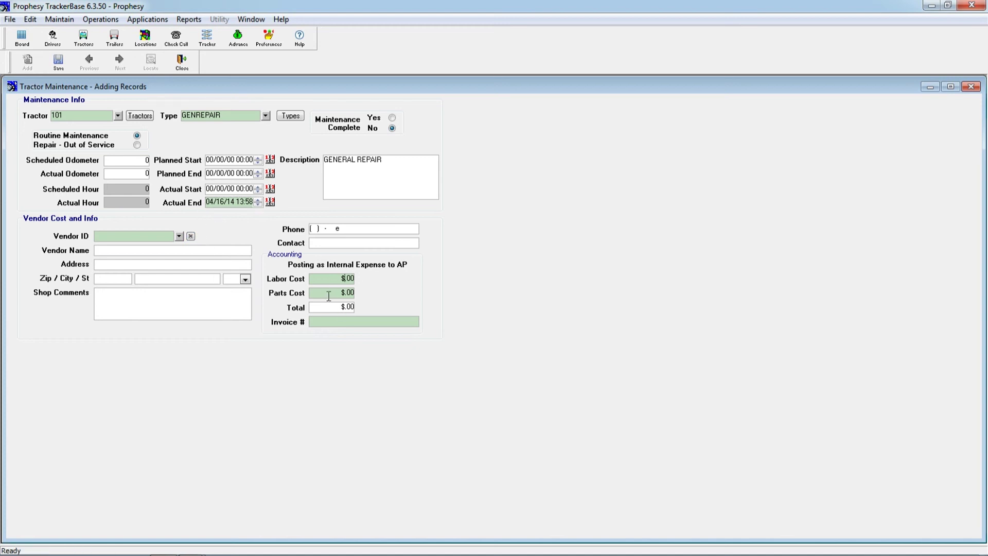
pyautogui.click(338, 292)
pyautogui.click(326, 323)
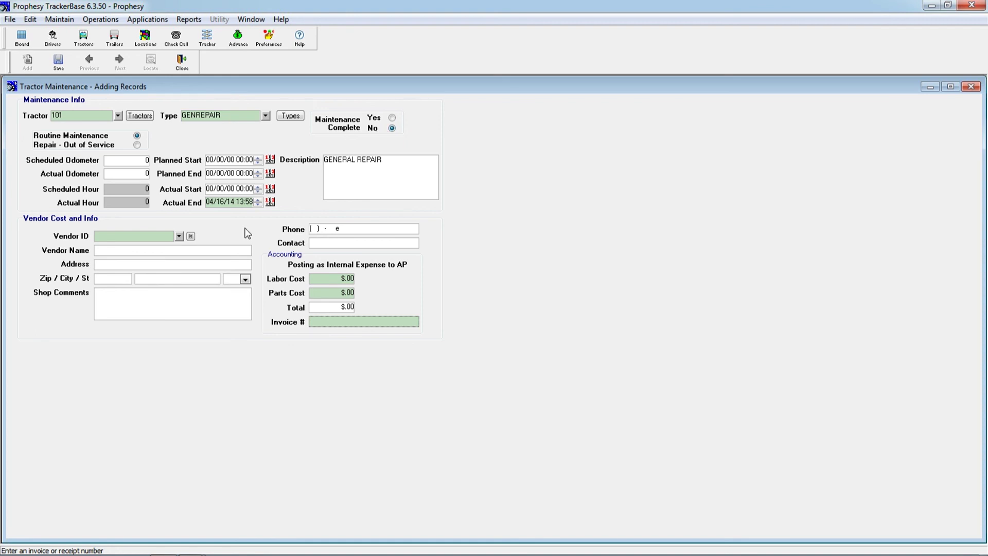
pyautogui.click(327, 280)
pyautogui.write('100')
pyautogui.press('Tab')
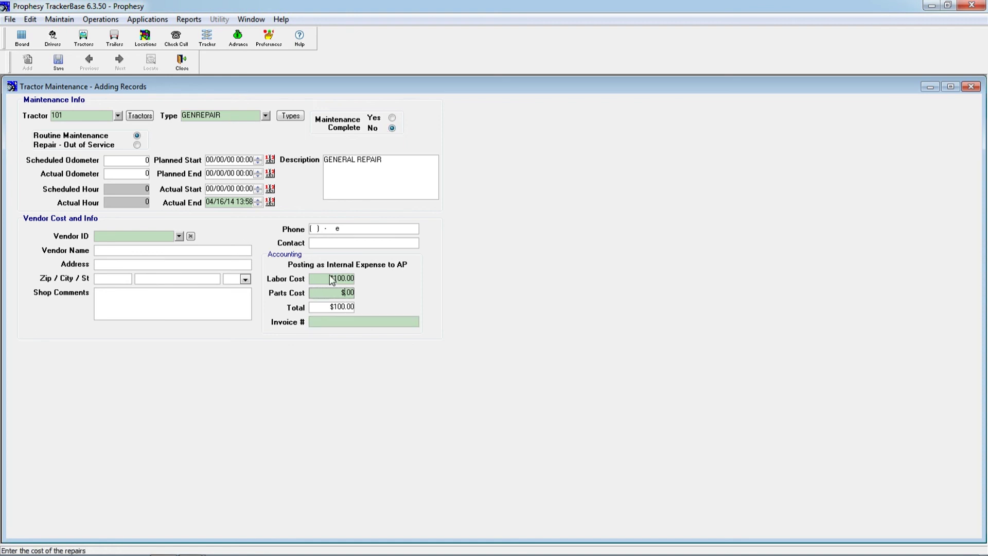
pyautogui.write('83')
pyautogui.press('Tab')
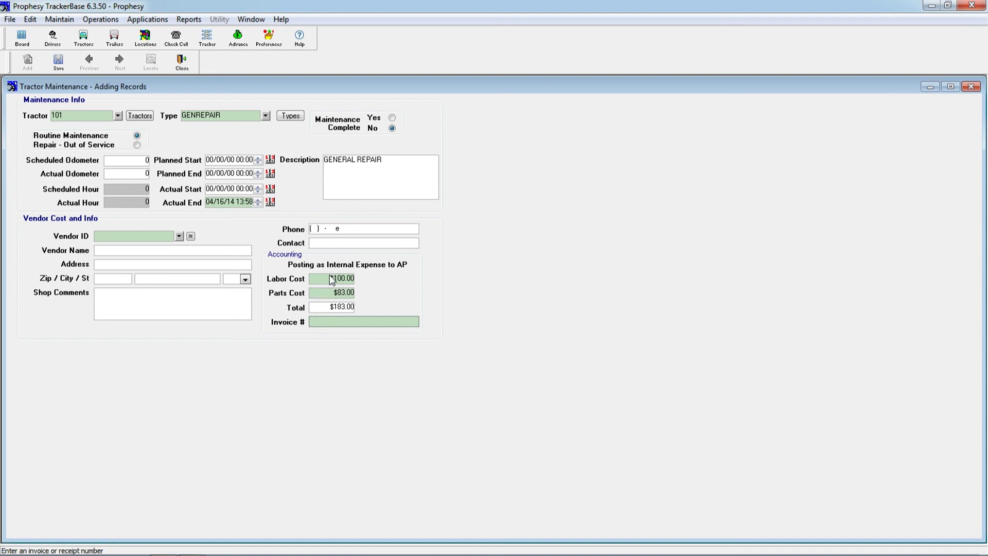
pyautogui.write('1')
# Mark the general repair complete, then save and close the tractor maintenance record.
pyautogui.click(393, 118)
pyautogui.click(58, 62)
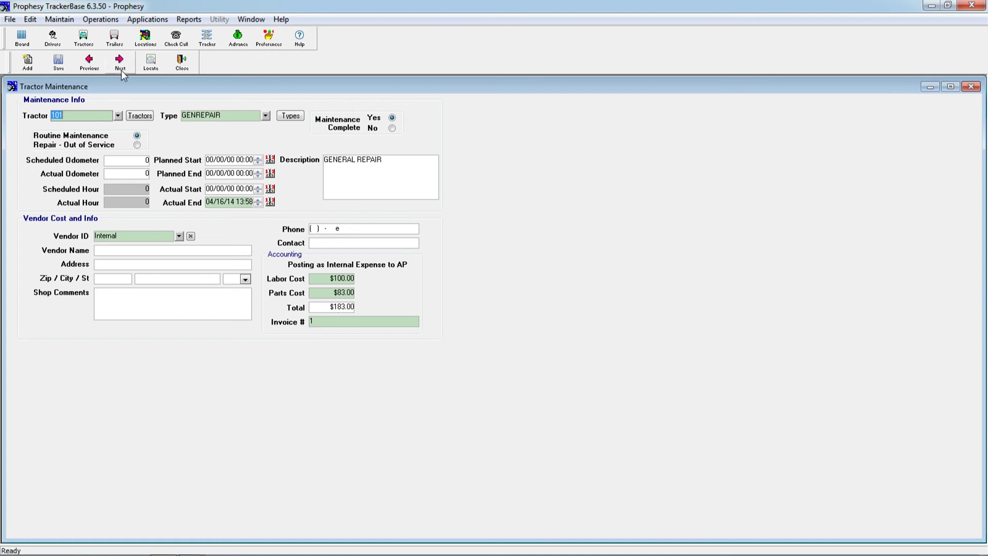
pyautogui.click(182, 61)
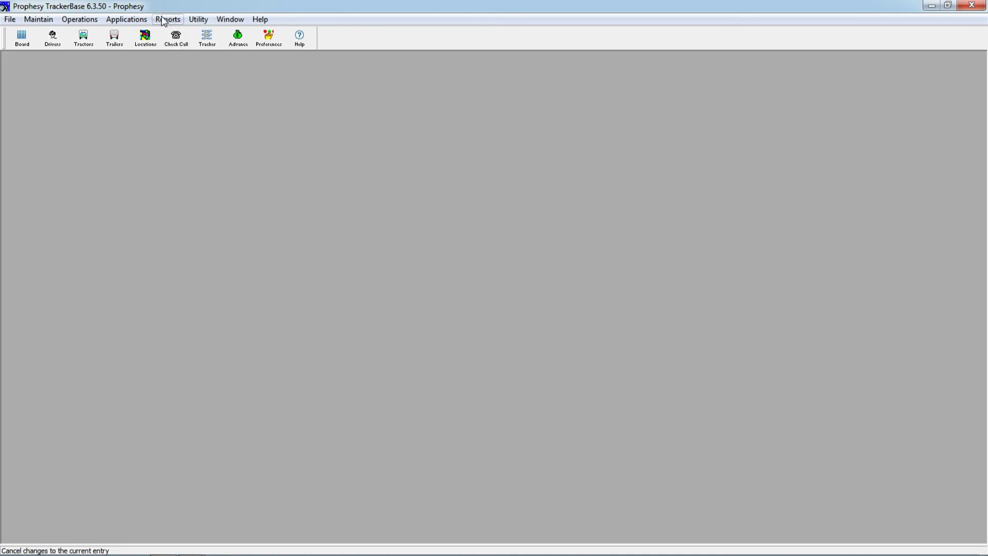